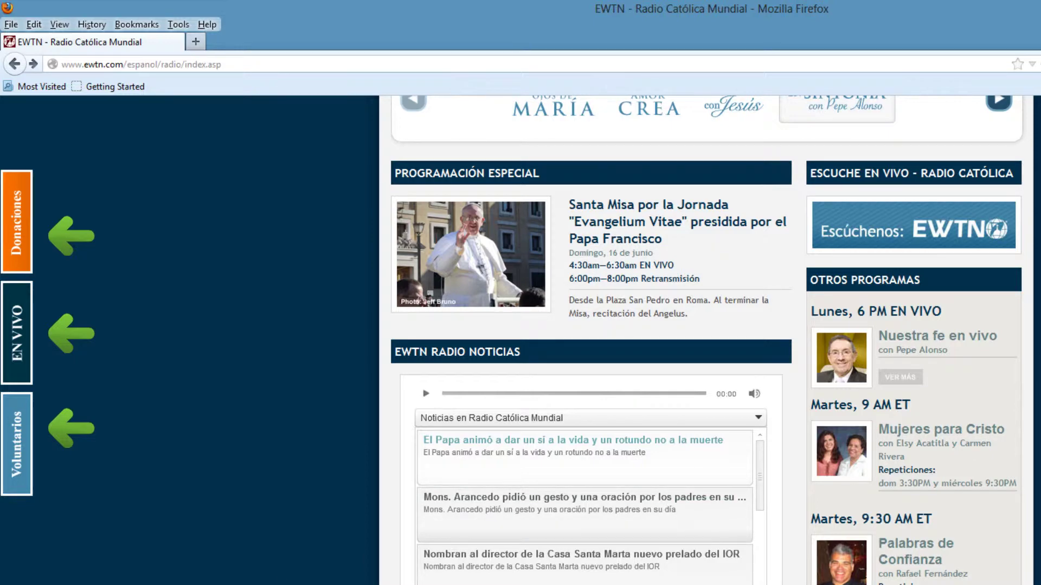
Scroll up and down the EWTN radio page in Firefox to inspect its vertical side tabs
{"action": "scroll", "coordinate": [705, 342], "scroll_direction": "up", "scroll_amount": 8}
{"action": "scroll", "coordinate": [705, 342], "scroll_direction": "down", "scroll_amount": 12}
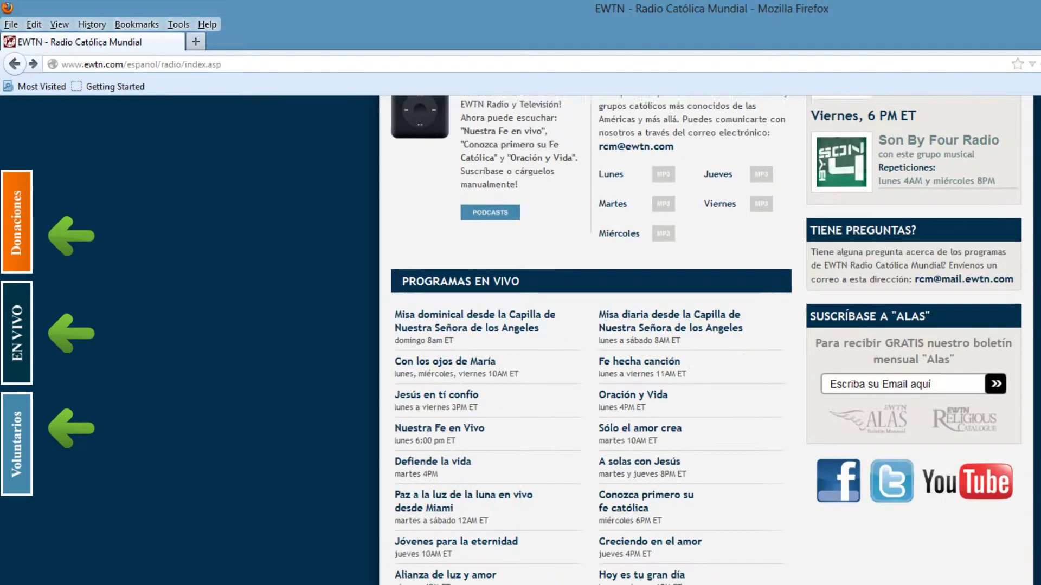
{"action": "scroll", "coordinate": [704, 342], "scroll_direction": "up", "scroll_amount": 12}
{"action": "scroll", "coordinate": [705, 341], "scroll_direction": "down", "scroll_amount": 13}
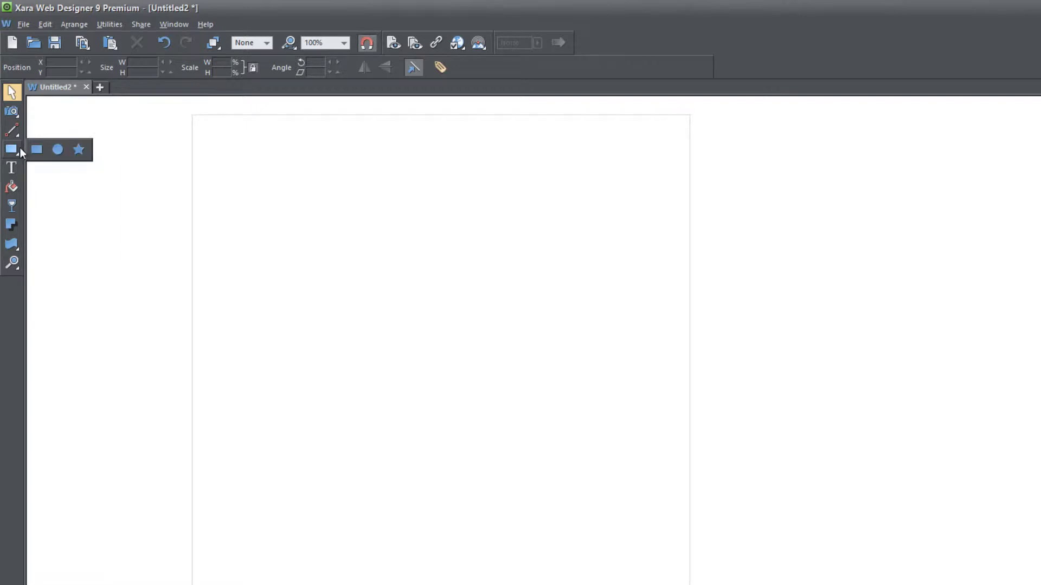
Draw a dark 50 × 141.5 px rectangle and paste two copies stacked below it
{"action": "left_click", "coordinate": [46, 149]}
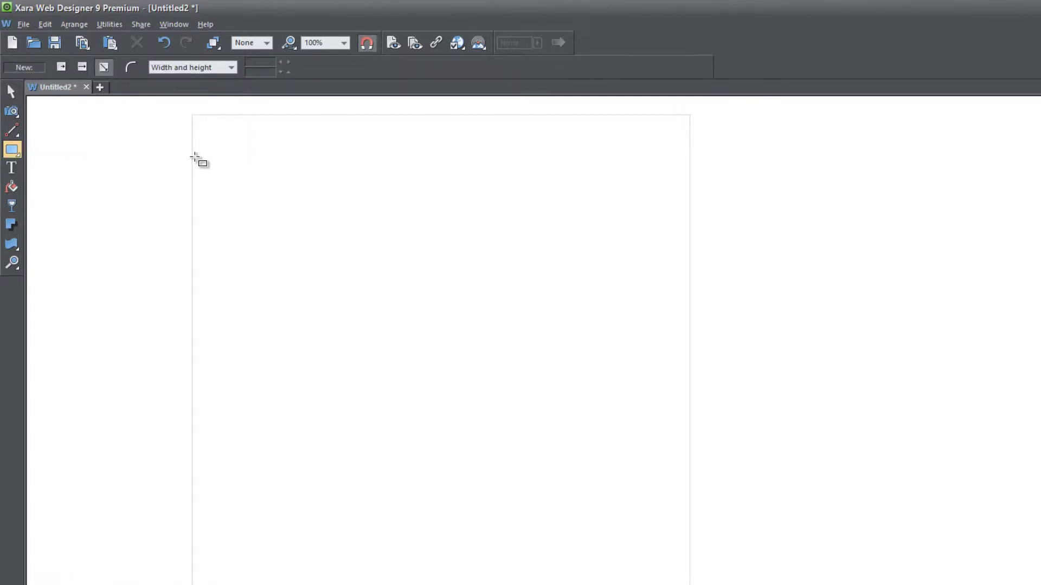
{"action": "left_click_drag", "start_coordinate": [193, 155], "coordinate": [225, 248]}
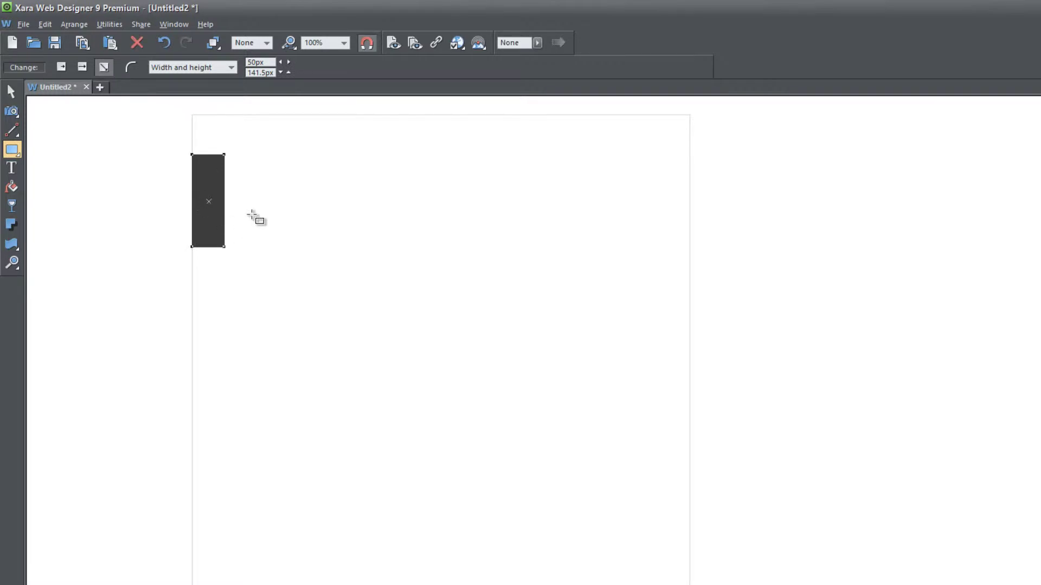
{"action": "key", "text": "ctrl+c"}
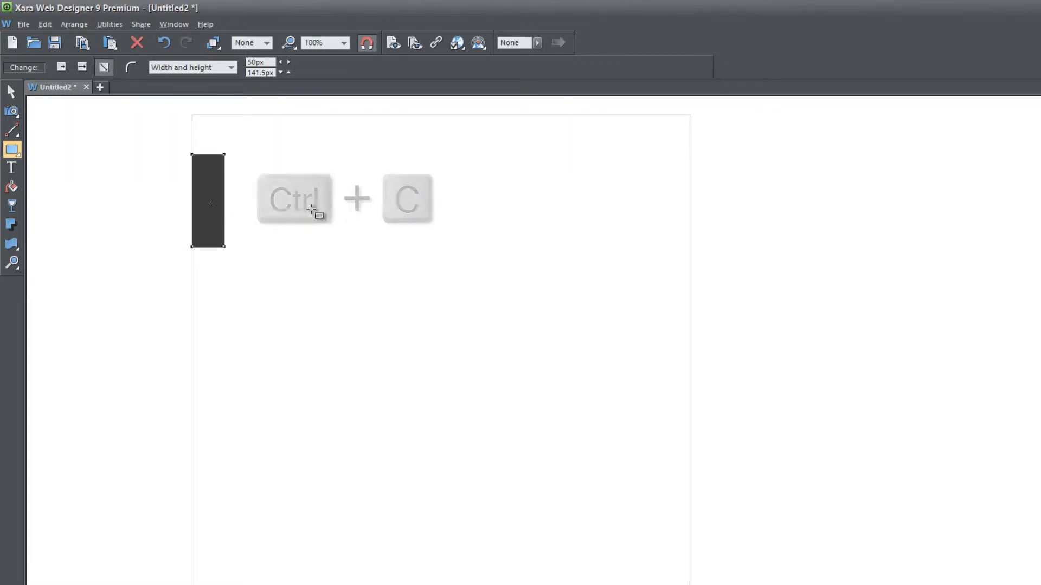
{"action": "key", "text": "ctrl+shift+v"}
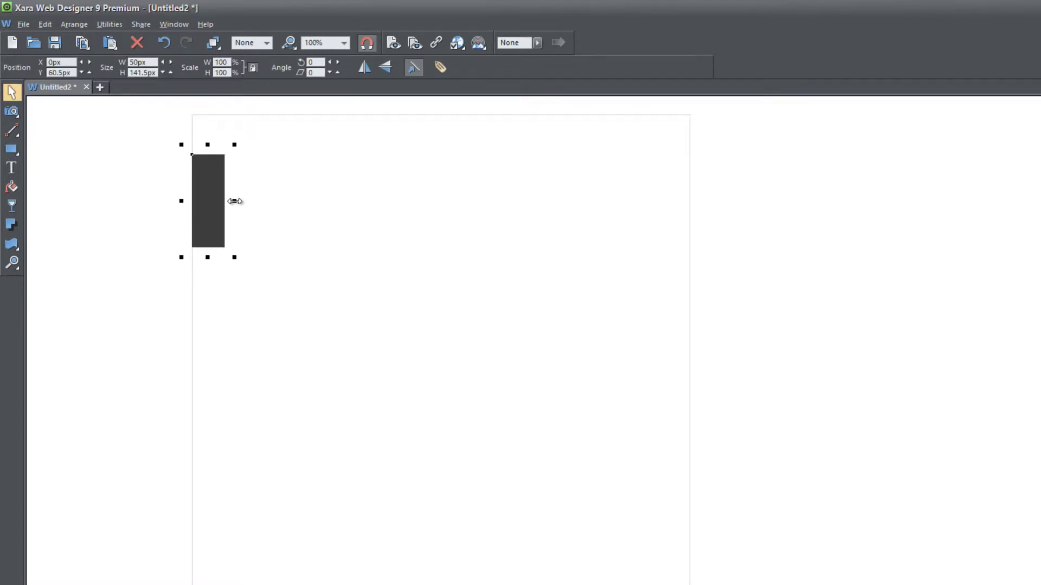
{"action": "left_click_drag", "start_coordinate": [210, 207], "coordinate": [210, 333]}
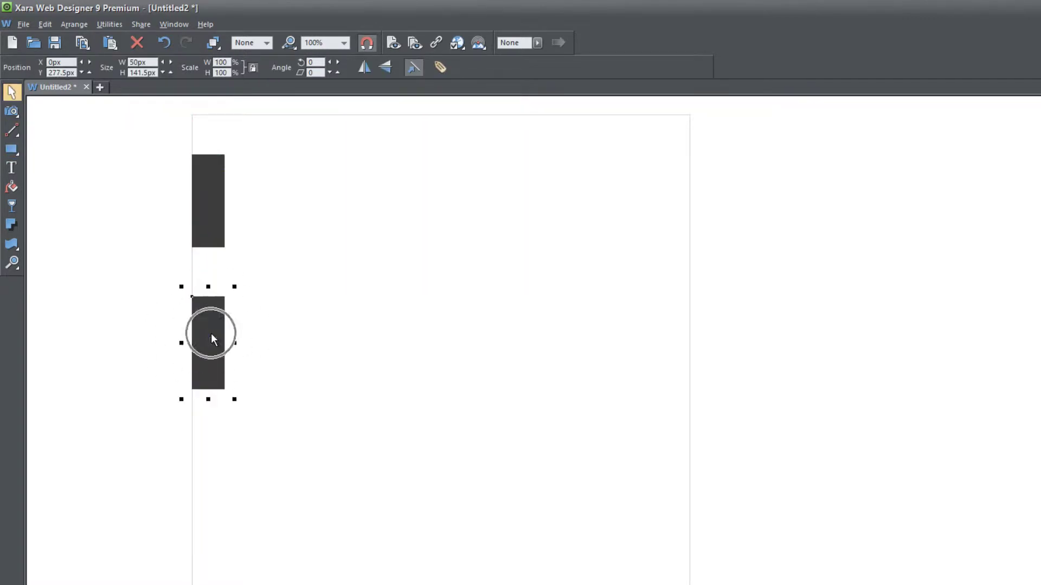
{"action": "key", "text": "ctrl+c"}
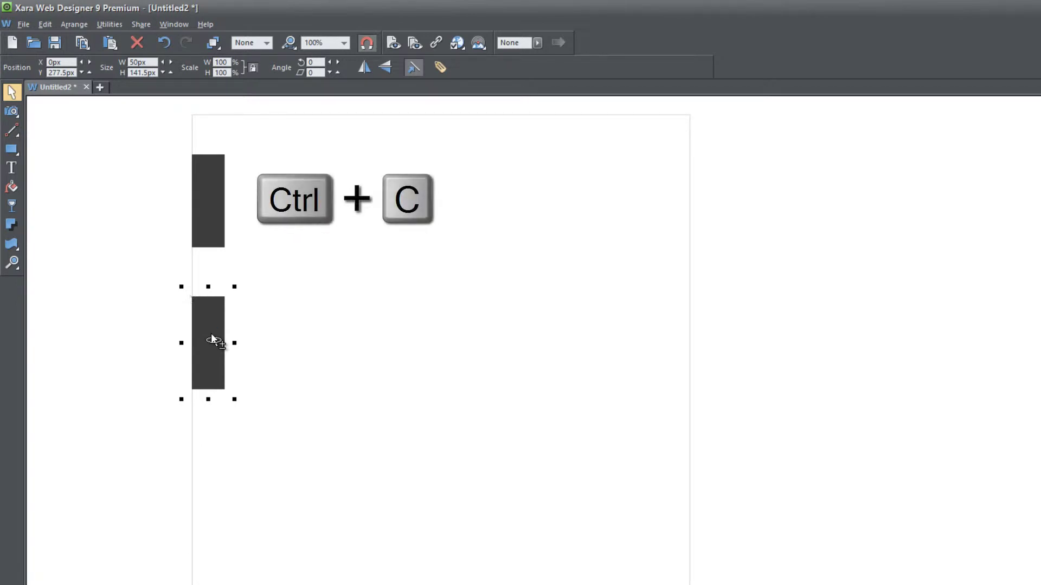
{"action": "key", "text": "ctrl+shift+v"}
{"action": "left_click_drag", "start_coordinate": [213, 337], "coordinate": [212, 494]}
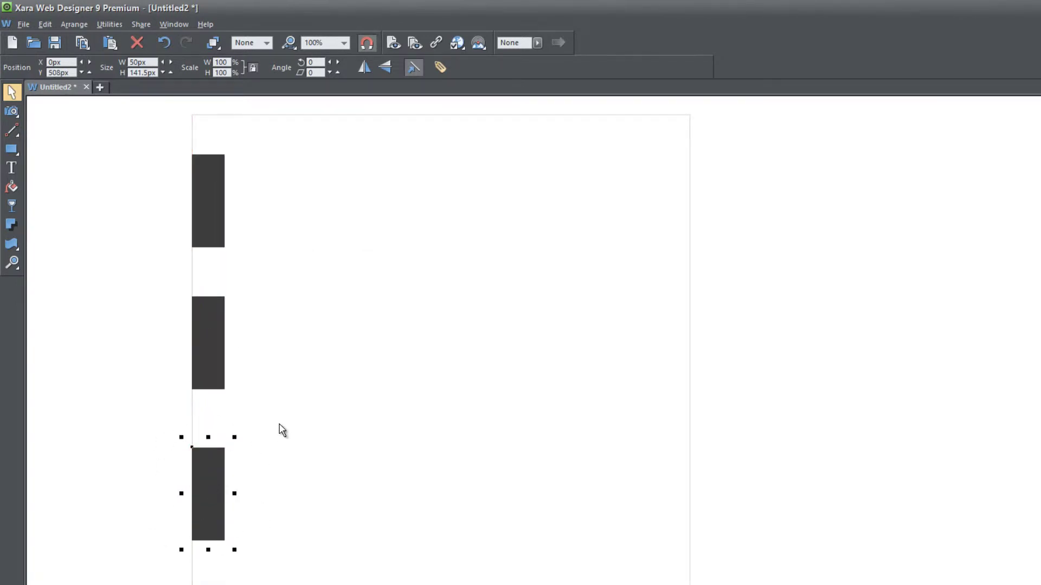
{"action": "left_click", "coordinate": [281, 429]}
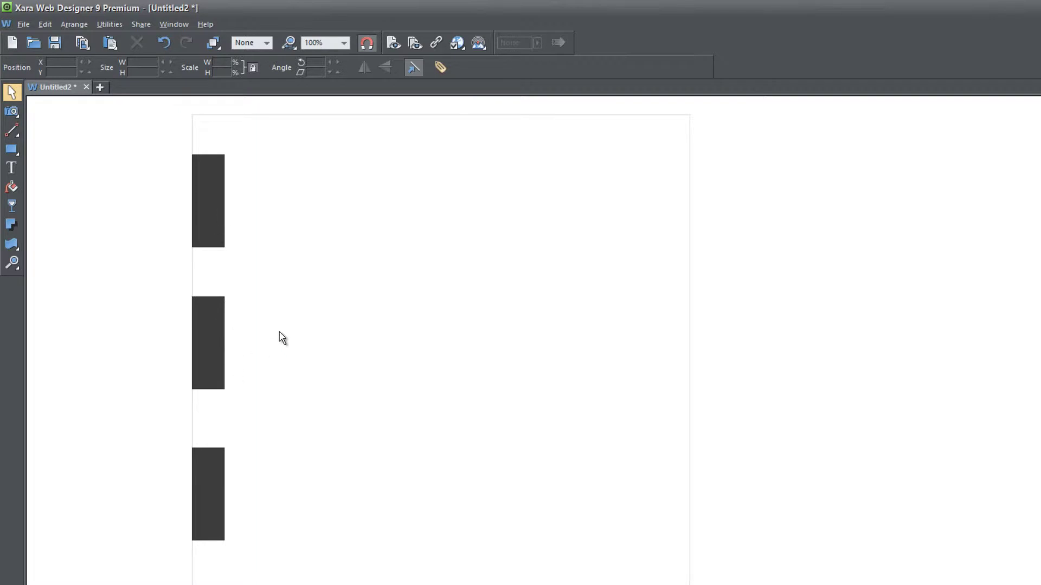
Fill the three rectangles red, green and teal (#18a69d) from top to bottom
{"action": "left_click", "coordinate": [220, 234]}
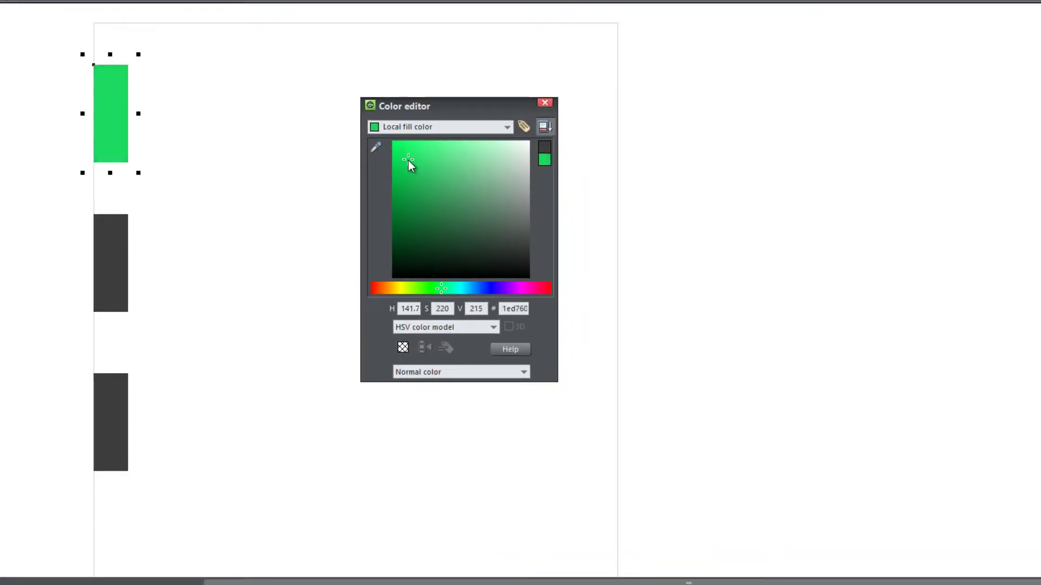
{"action": "mouse_move", "coordinate": [392, 287]}
{"action": "left_mouse_down"}
{"action": "mouse_move", "coordinate": [373, 290]}
{"action": "mouse_move", "coordinate": [428, 288]}
{"action": "mouse_move", "coordinate": [402, 288]}
{"action": "mouse_move", "coordinate": [411, 288]}
{"action": "left_mouse_up"}
{"action": "left_click", "coordinate": [122, 276]}
{"action": "left_click", "coordinate": [408, 203]}
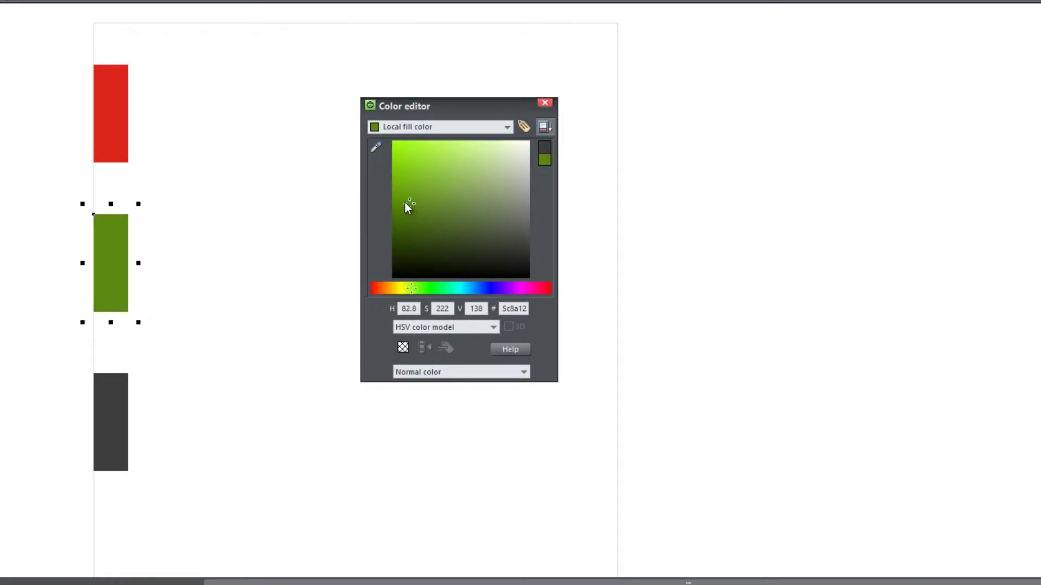
{"action": "left_click", "coordinate": [105, 421]}
{"action": "left_click", "coordinate": [474, 288]}
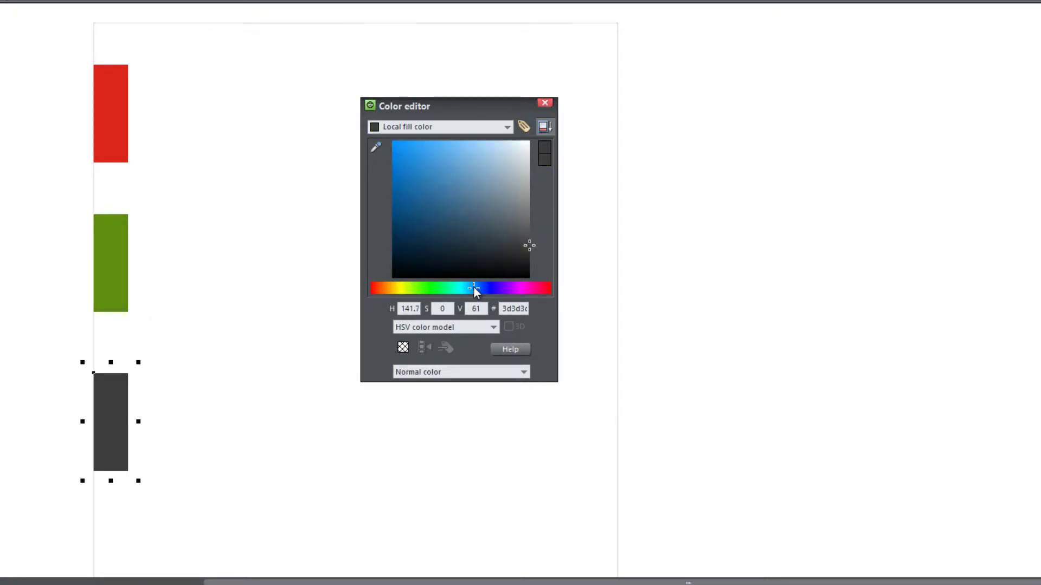
{"action": "left_click_drag", "start_coordinate": [473, 287], "coordinate": [459, 288]}
{"action": "left_click_drag", "start_coordinate": [456, 242], "coordinate": [412, 190]}
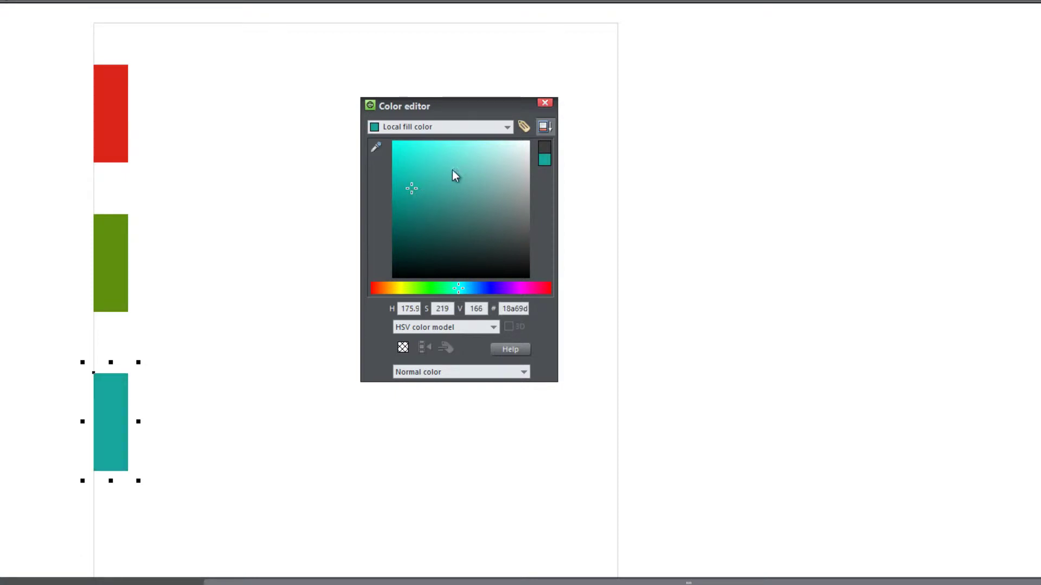
{"action": "left_click", "coordinate": [545, 107]}
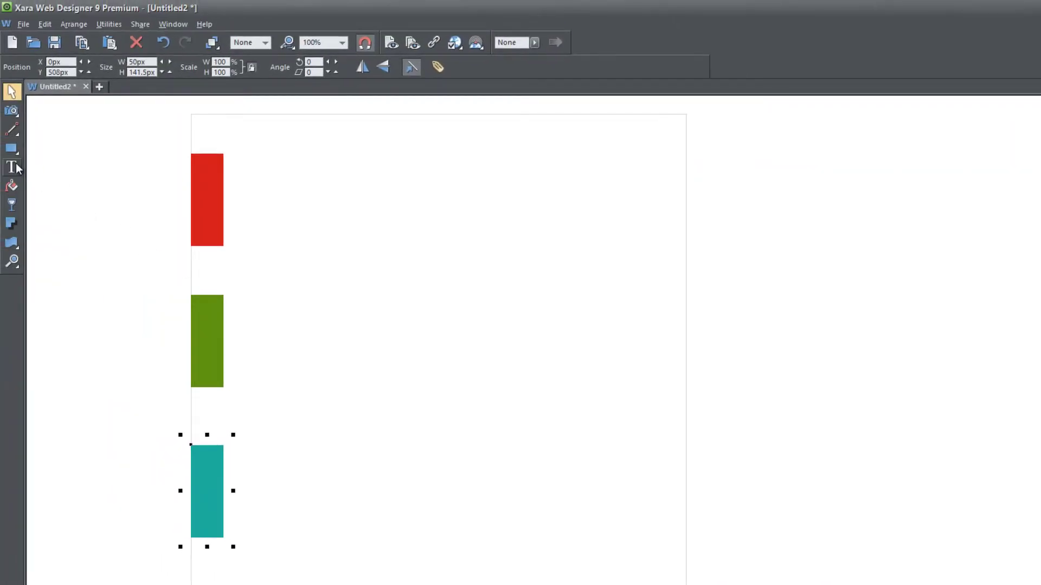
Add a 24px Arial 'Twitter' text beside the red bar and put it in rotate mode
{"action": "left_click", "coordinate": [13, 168]}
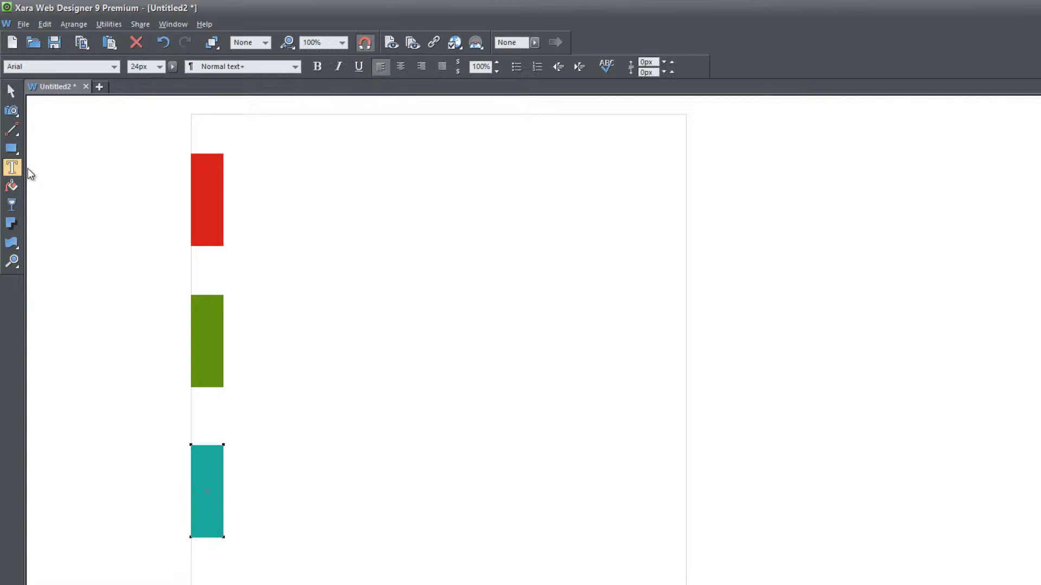
{"action": "left_click", "coordinate": [296, 176]}
{"action": "key", "text": "ctrl+a"}
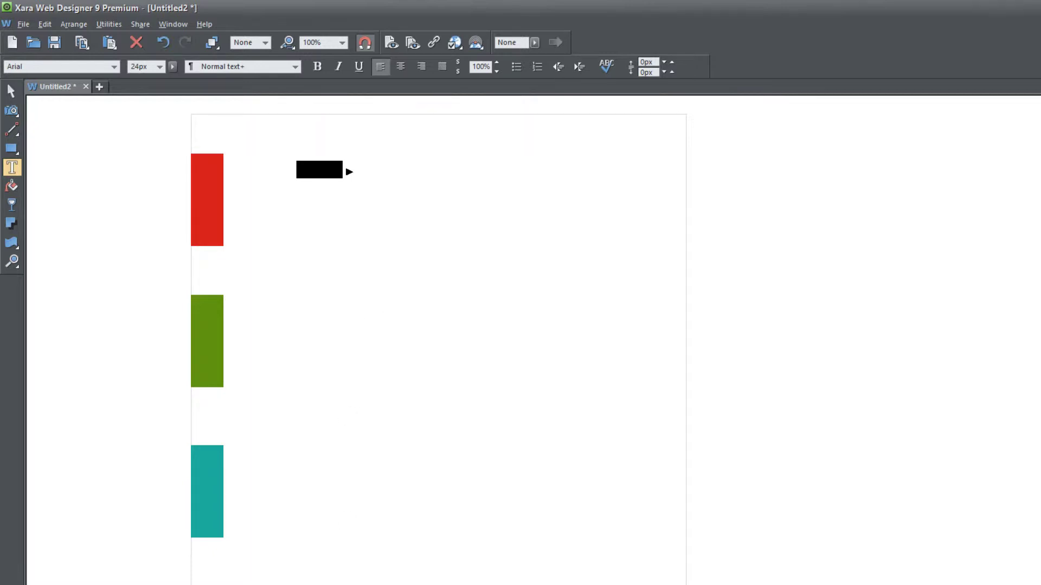
{"action": "left_click", "coordinate": [13, 92]}
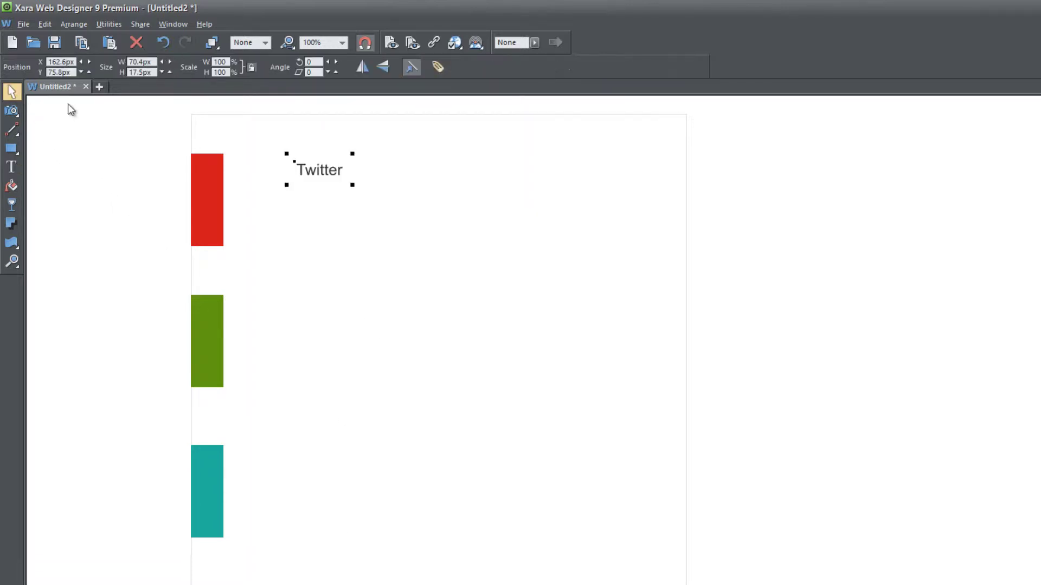
{"action": "left_click", "coordinate": [334, 177]}
Rotate the Twitter text 90° to vertical and move it onto the red bar
{"action": "key", "text": "ctrl"}
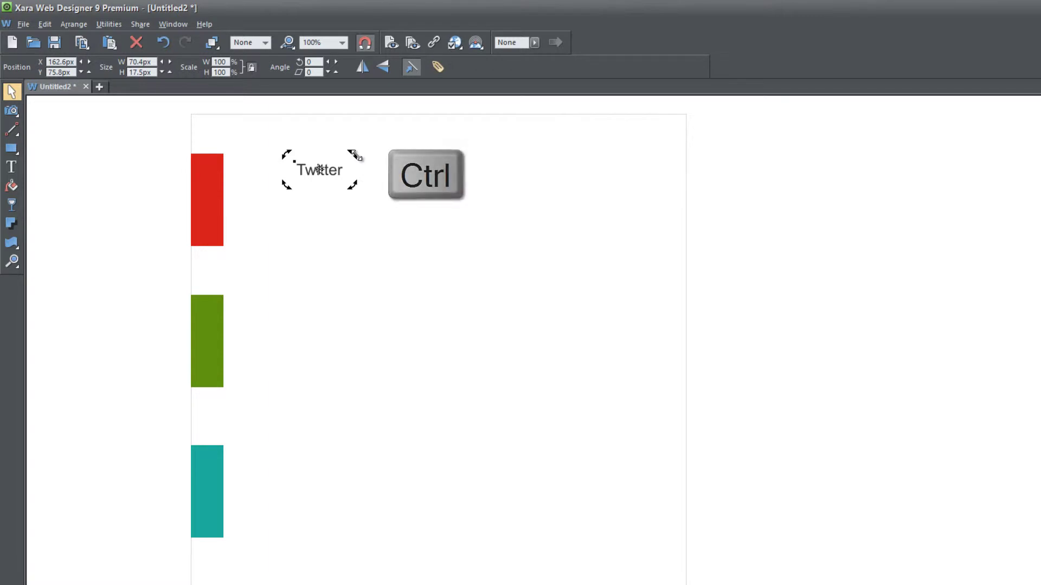
{"action": "left_click_drag", "start_coordinate": [355, 156], "coordinate": [341, 207]}
{"action": "left_click", "coordinate": [366, 207]}
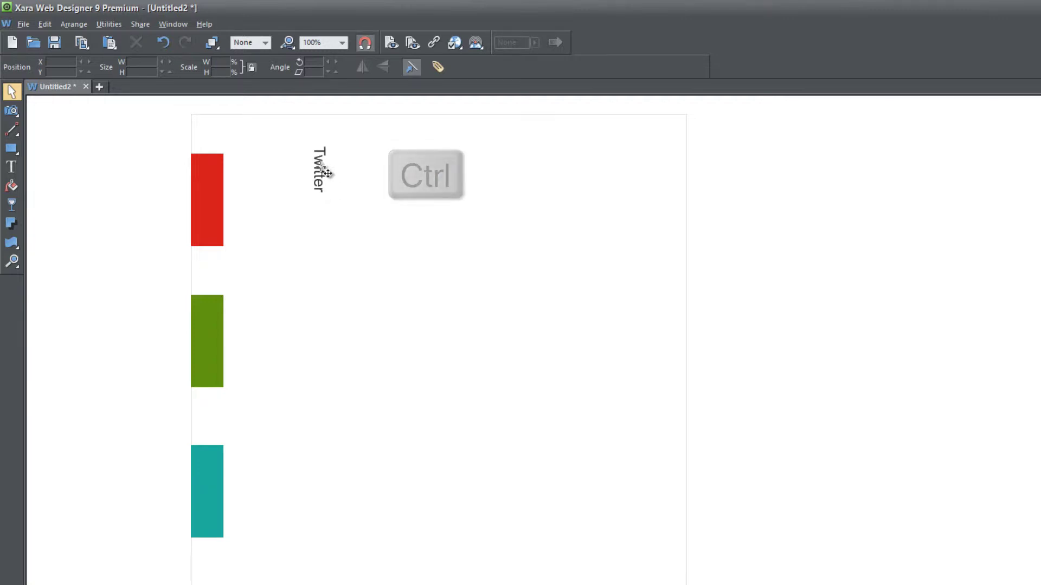
{"action": "left_click_drag", "start_coordinate": [325, 171], "coordinate": [210, 201]}
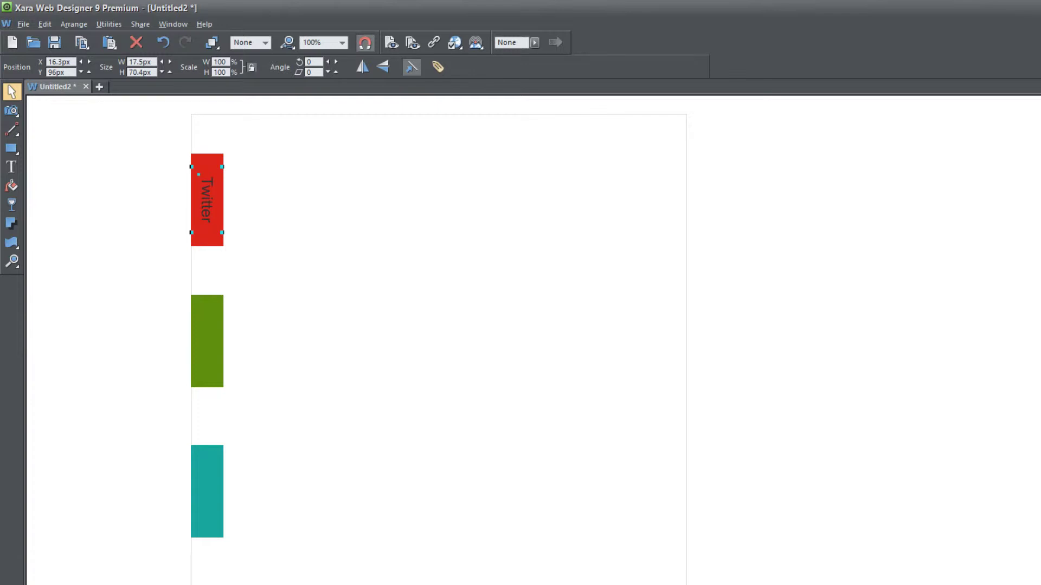
{"action": "left_click", "coordinate": [378, 376]}
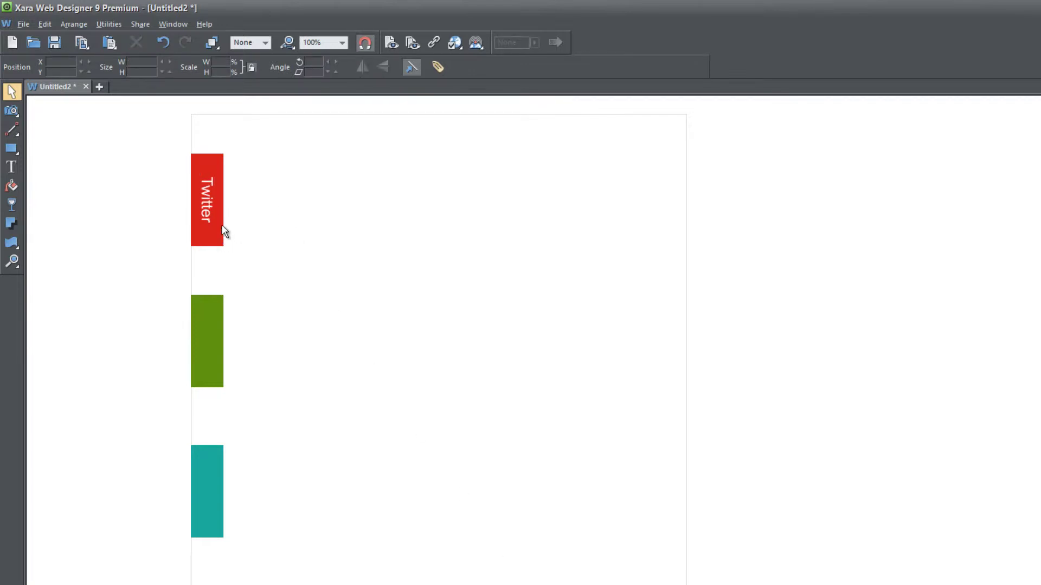
Paste two copies of the white vertical Twitter label onto the green and teal bars
{"action": "left_click", "coordinate": [209, 200]}
{"action": "key", "text": "ctrl+c"}
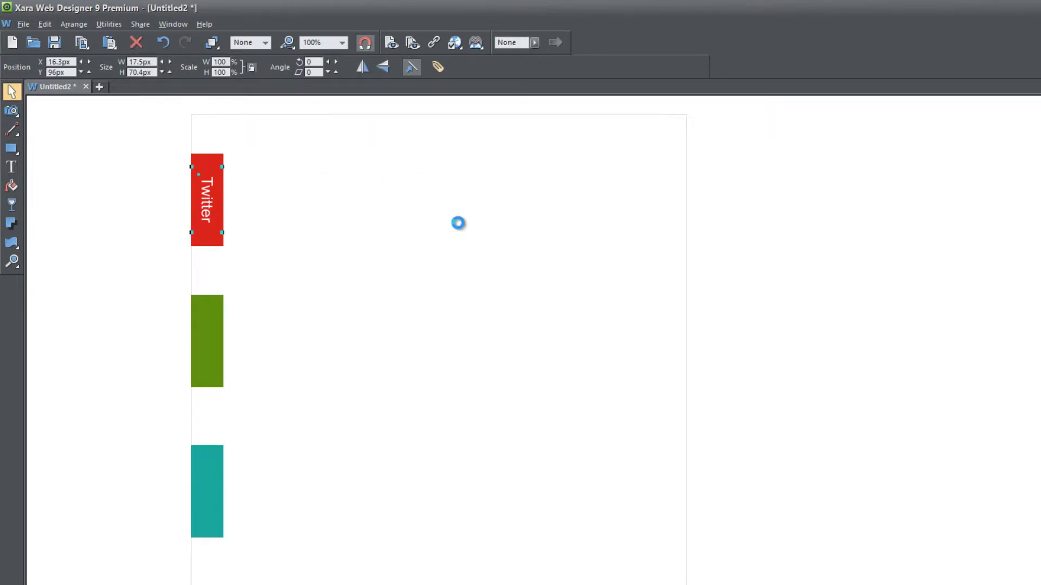
{"action": "key", "text": "ctrl+shift+v"}
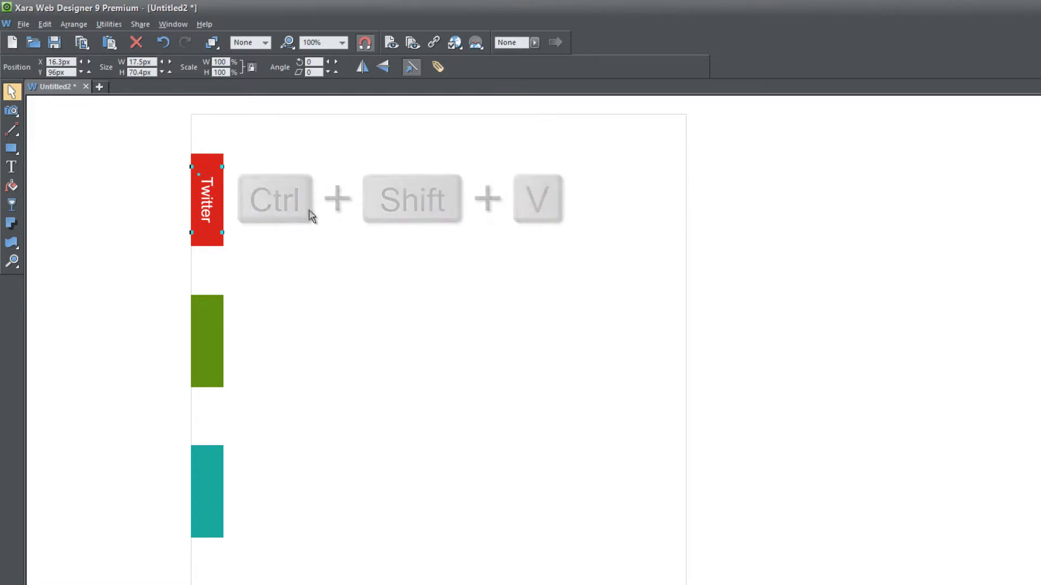
{"action": "left_click_drag", "start_coordinate": [209, 200], "coordinate": [213, 337]}
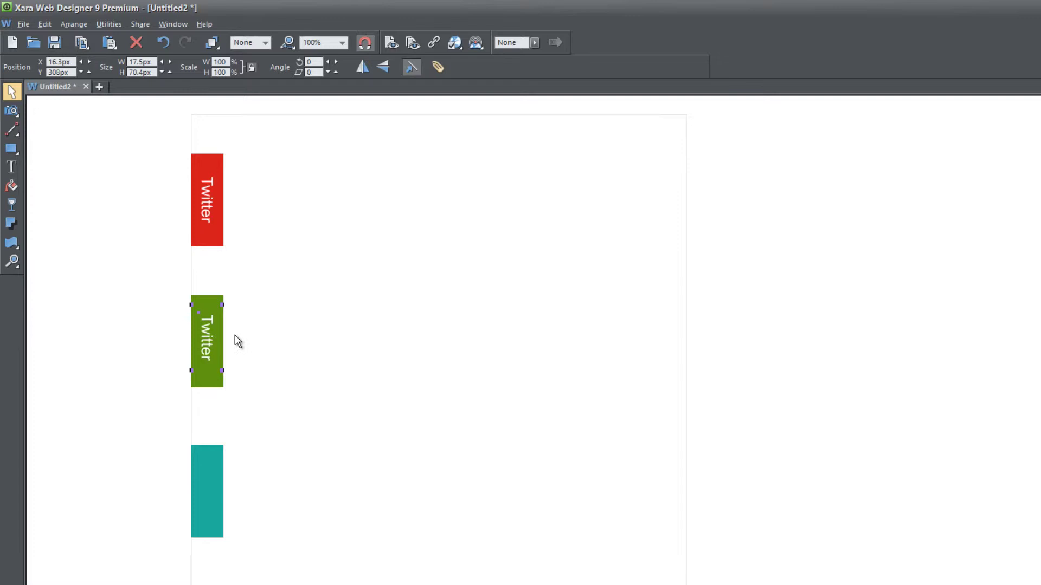
{"action": "key", "text": "ctrl+c"}
{"action": "key", "text": "ctrl+shift+v"}
{"action": "left_click_drag", "start_coordinate": [207, 337], "coordinate": [208, 491]}
{"action": "key", "text": "Escape"}
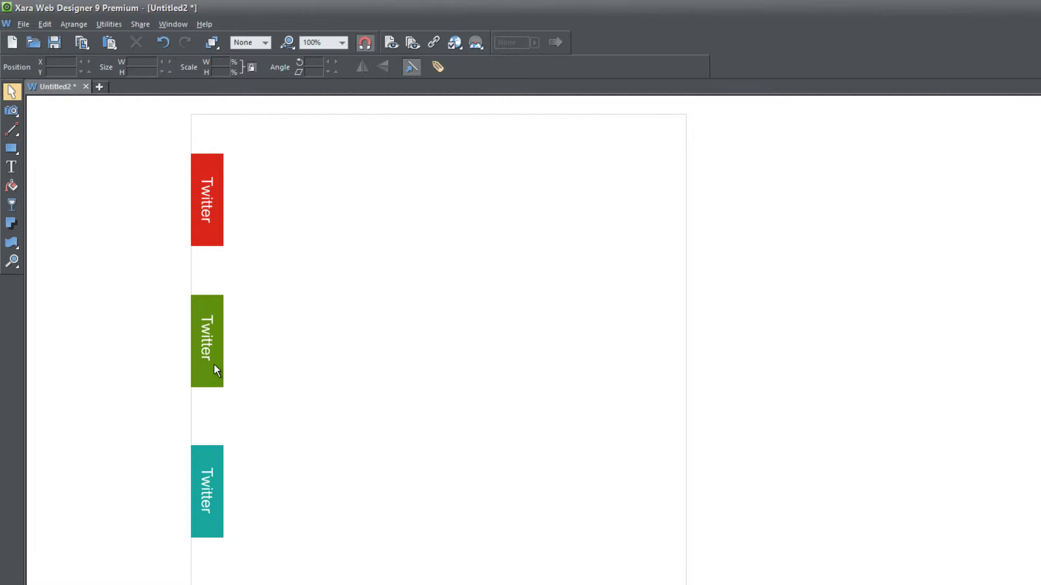
Retype the green bar's label as 'Blog' and centre it on the bar
{"action": "key", "text": "F8"}
{"action": "key", "text": "ctrl+a"}
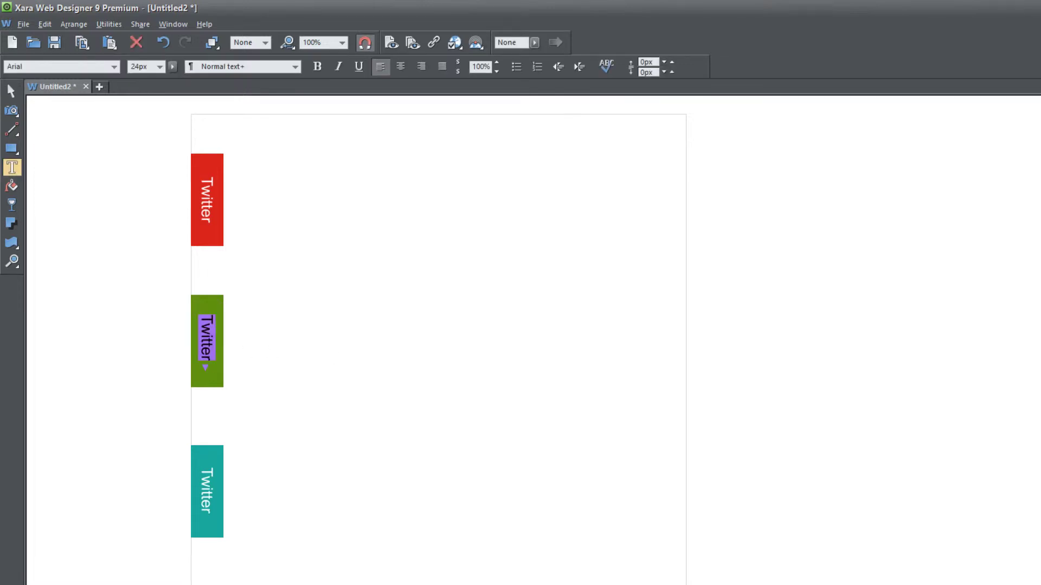
{"action": "type", "text": "Blog"}
{"action": "key", "text": "F2"}
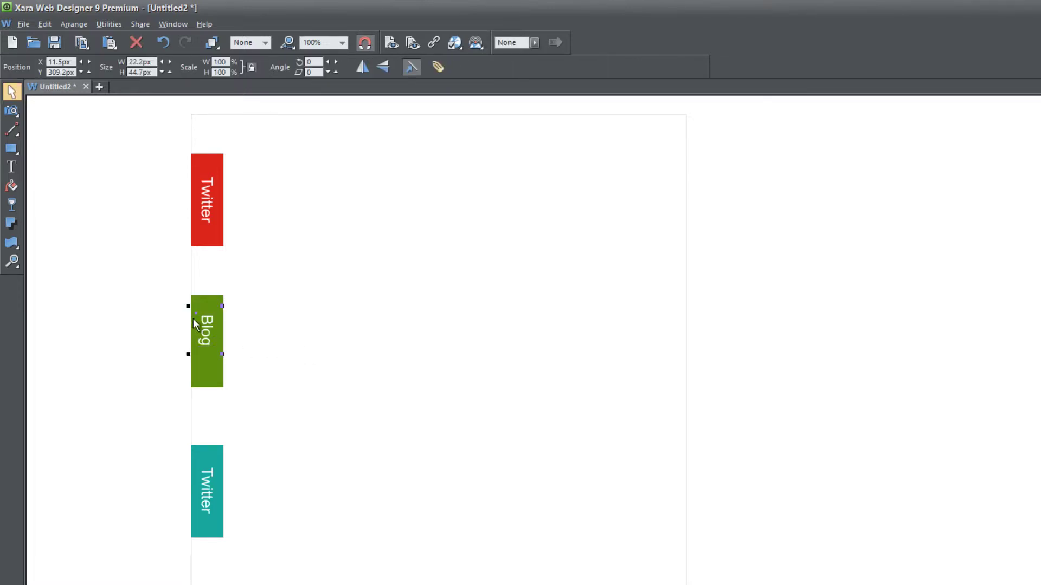
{"action": "left_click_drag", "start_coordinate": [193, 318], "coordinate": [193, 327]}
{"action": "left_click", "coordinate": [286, 383]}
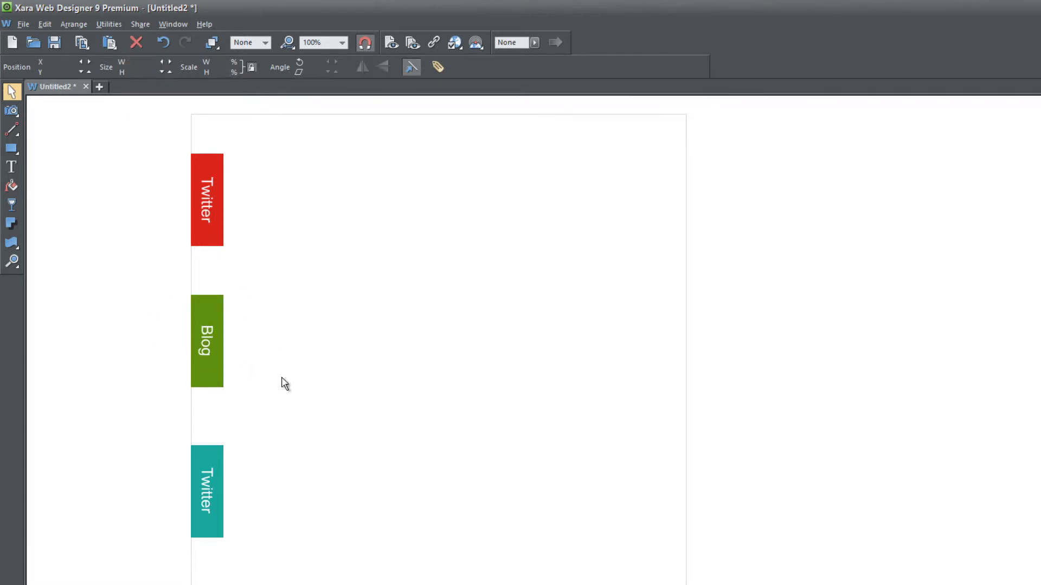
Retype the teal bar's label as 'YouTube' and centre it on the bar
{"action": "double_click", "coordinate": [210, 499]}
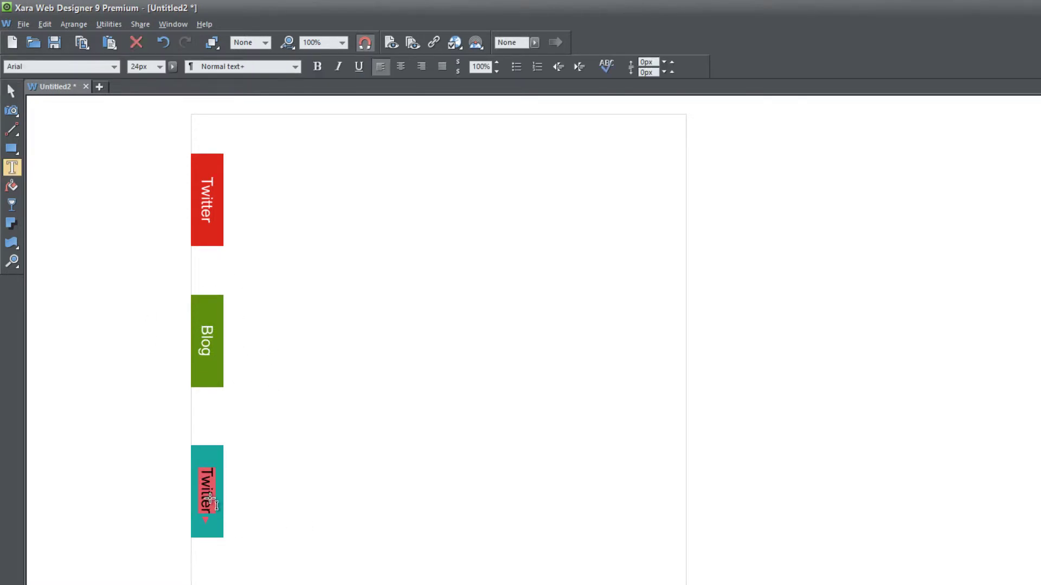
{"action": "type", "text": "Youtube"}
{"action": "key", "text": "BackSpace"}
{"action": "key", "text": "BackSpace"}
{"action": "key", "text": "BackSpace"}
{"action": "key", "text": "BackSpace"}
{"action": "type", "text": "Tube"}
{"action": "key", "text": "Escape"}
{"action": "left_click_drag", "start_coordinate": [203, 499], "coordinate": [206, 489]}
Group the red Twitter bar with its label, test-moving it and undoing the move
{"action": "left_click", "coordinate": [243, 457]}
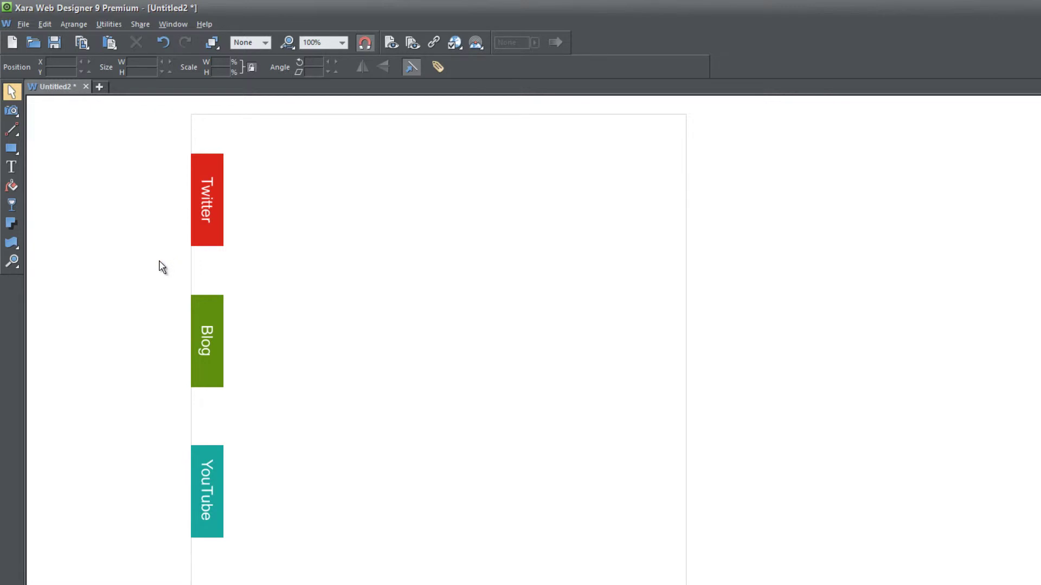
{"action": "left_click_drag", "start_coordinate": [158, 261], "coordinate": [251, 135]}
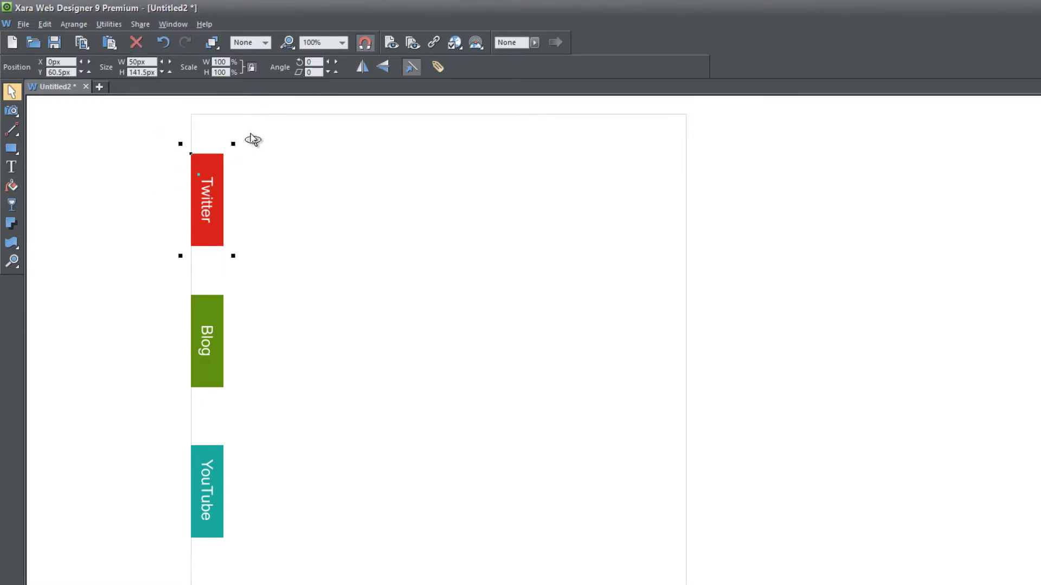
{"action": "key", "text": "ctrl+g"}
{"action": "left_click", "coordinate": [250, 199]}
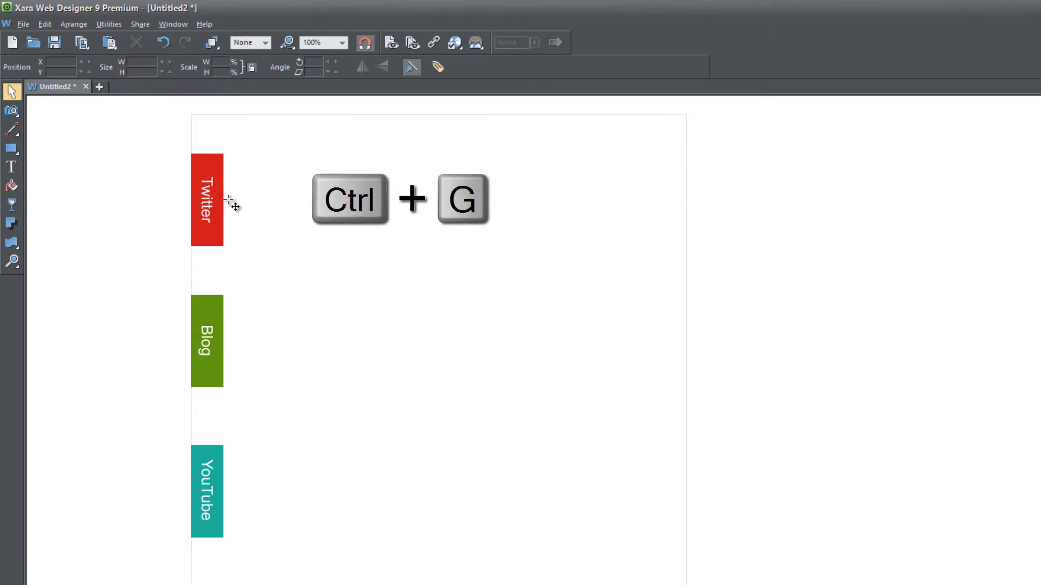
{"action": "left_click_drag", "start_coordinate": [233, 204], "coordinate": [325, 212]}
{"action": "key", "text": "ctrl+z"}
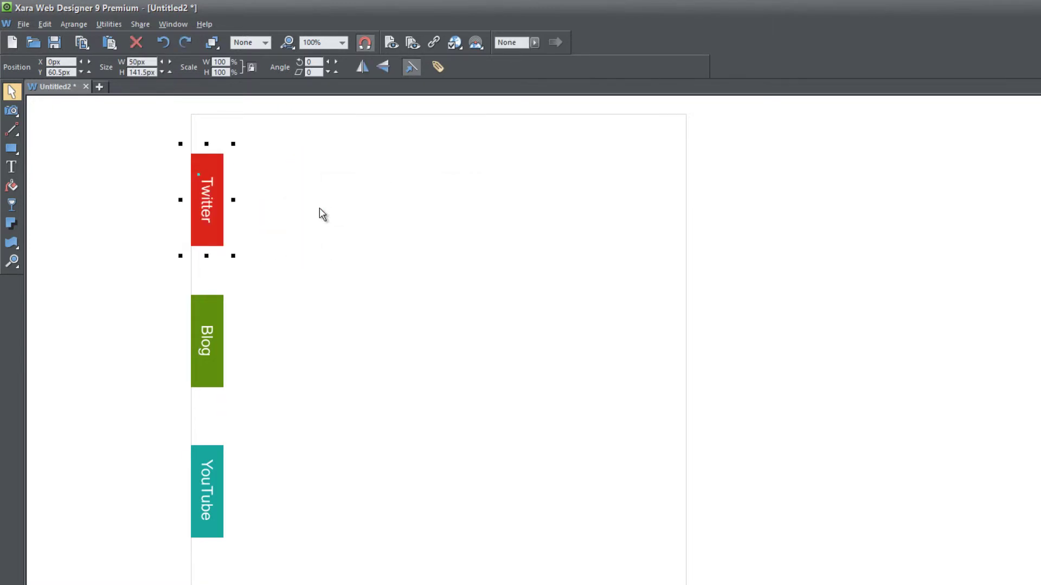
Group the Blog and YouTube bars with their labels, then undo the test moves
{"action": "left_click", "coordinate": [171, 402]}
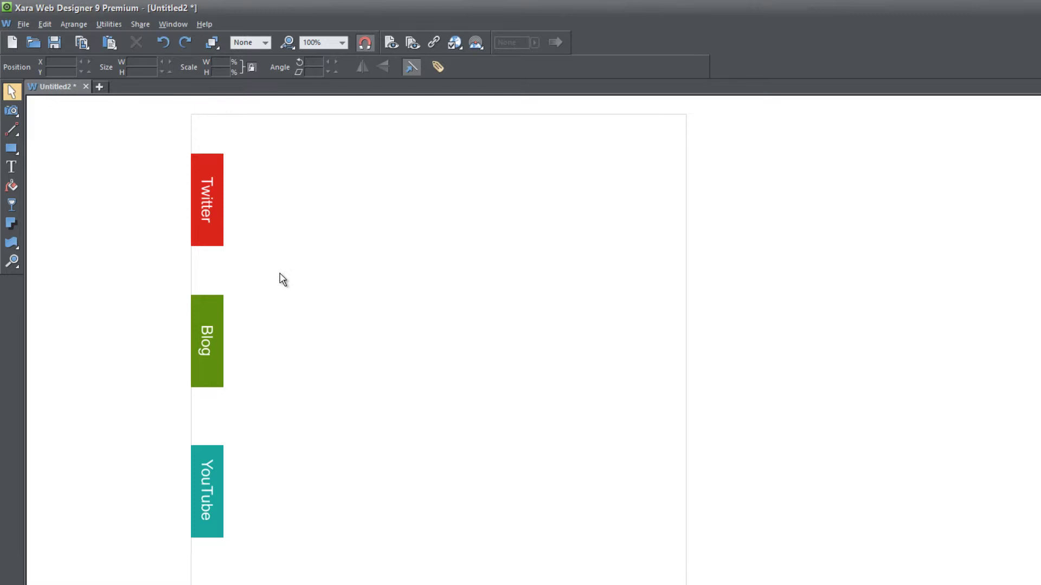
{"action": "left_click_drag", "start_coordinate": [165, 417], "coordinate": [286, 286]}
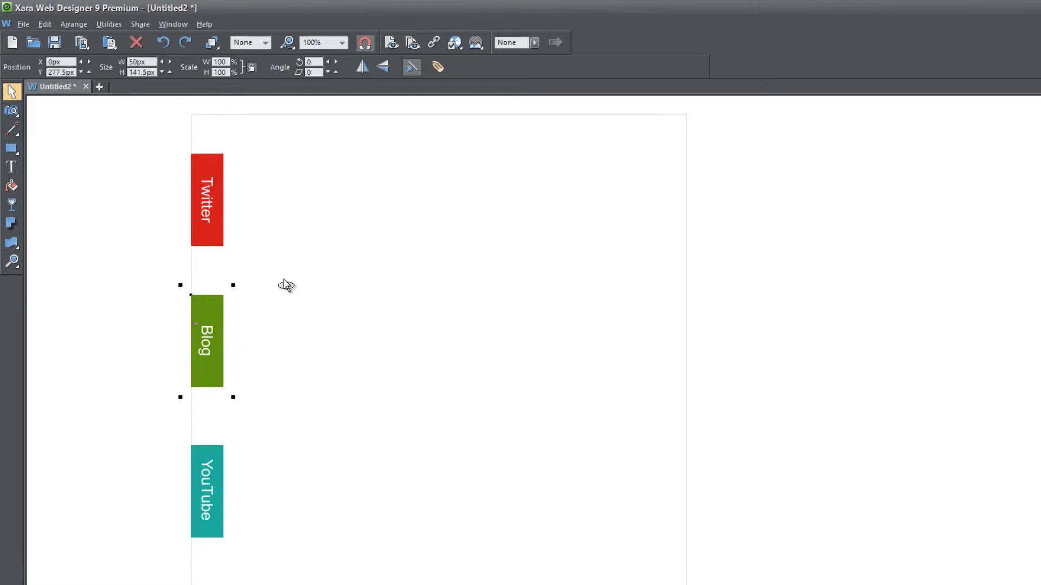
{"action": "key", "text": "ctrl+g"}
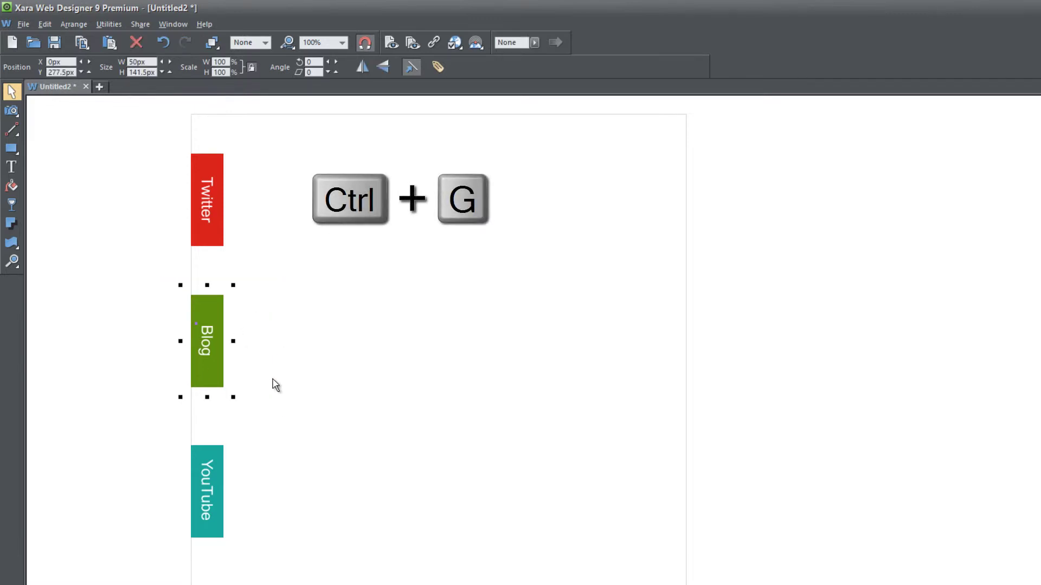
{"action": "left_click", "coordinate": [276, 384]}
{"action": "left_click_drag", "start_coordinate": [163, 577], "coordinate": [308, 421]}
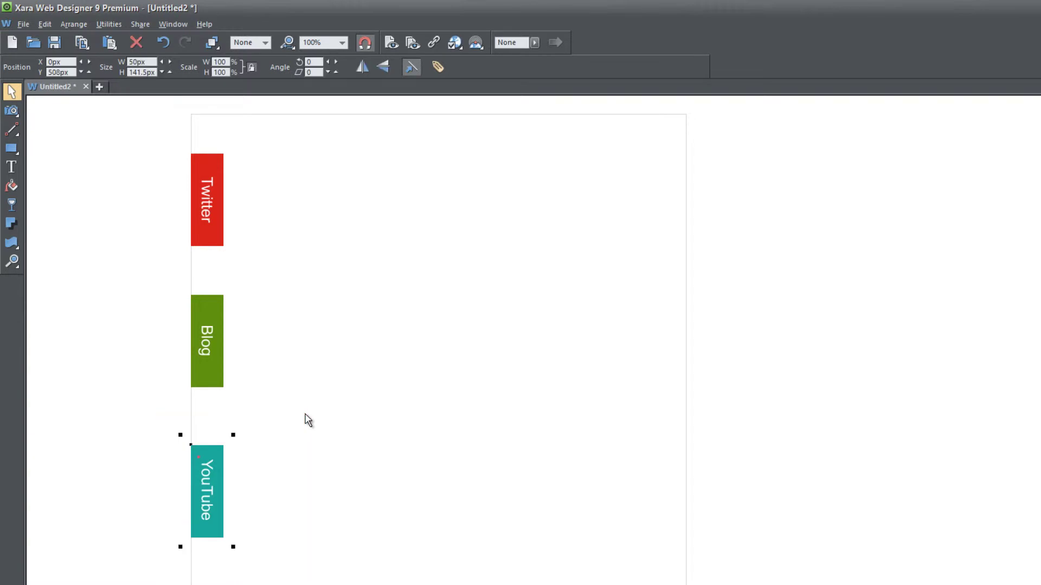
{"action": "key", "text": "ctrl+g"}
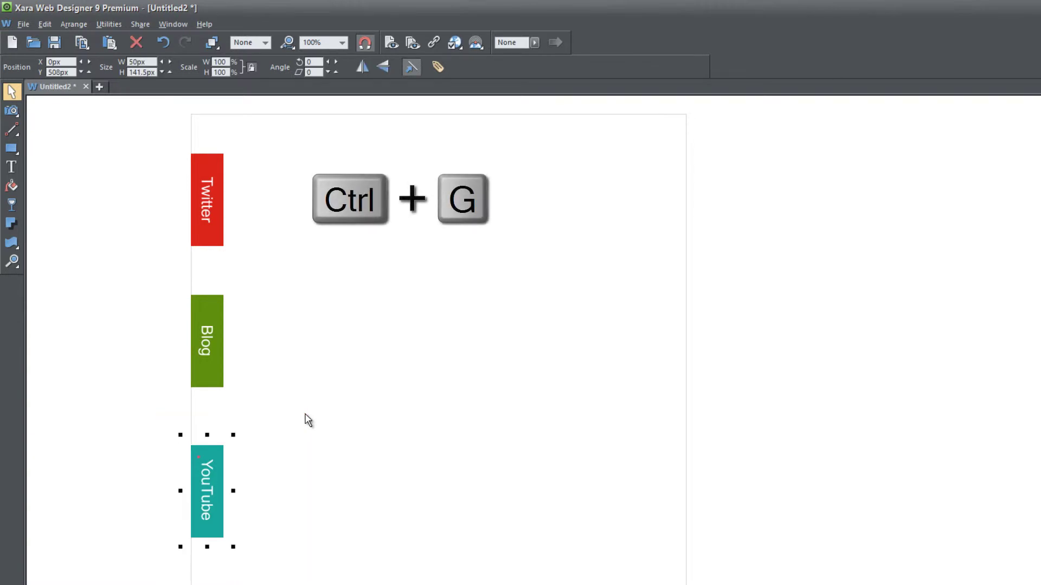
{"action": "left_click", "coordinate": [303, 425]}
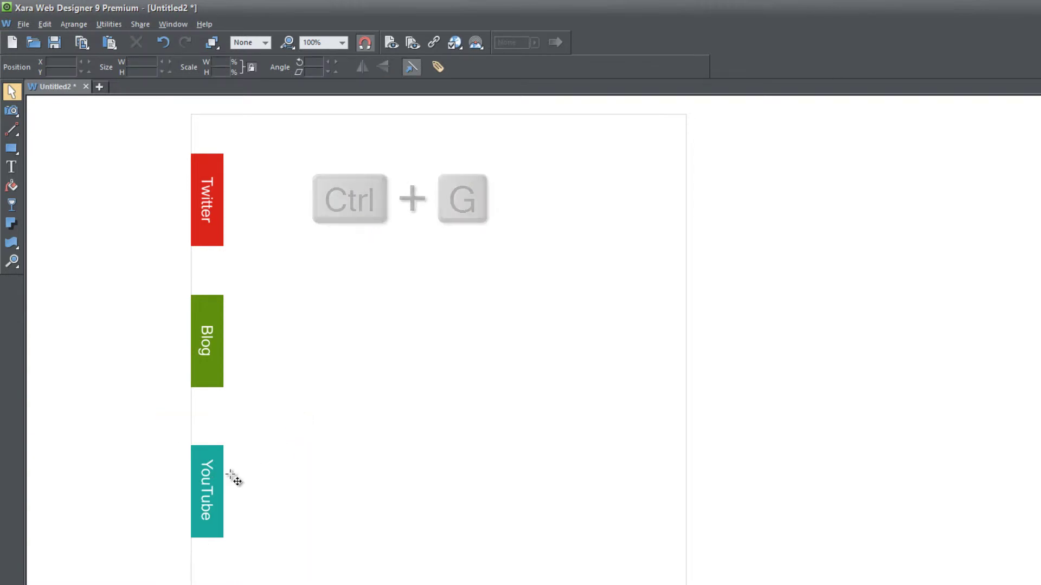
{"action": "left_click_drag", "start_coordinate": [232, 479], "coordinate": [299, 478]}
{"action": "left_click_drag", "start_coordinate": [217, 364], "coordinate": [284, 361]}
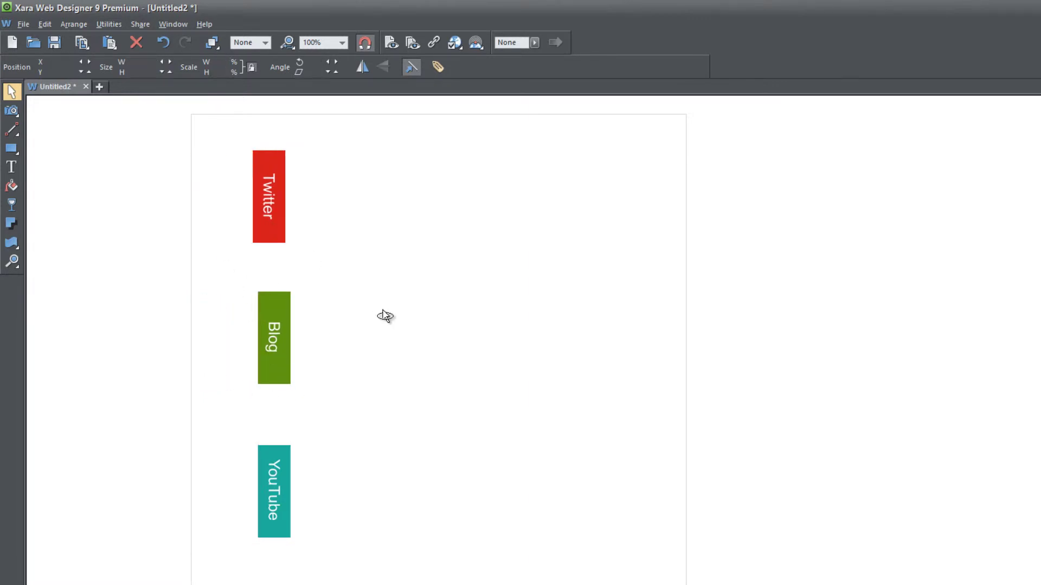
{"action": "key", "text": "ctrl+z"}
{"action": "key", "text": "ctrl+z"}
{"action": "key", "text": "ctrl+z"}
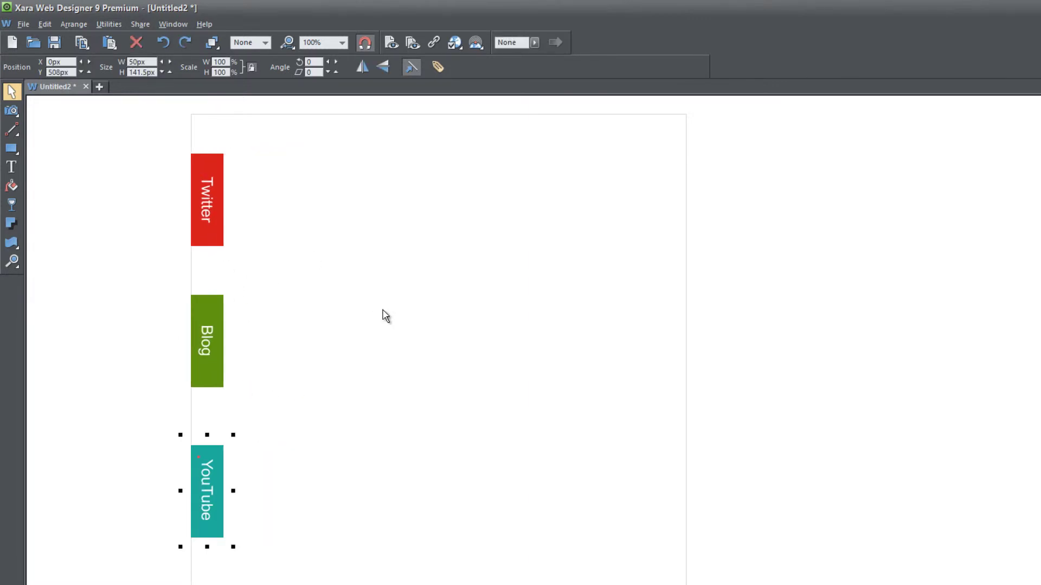
Export the selected Twitter button as a 53 × 148 px twitter.png in Web_Design
{"action": "left_click", "coordinate": [386, 316]}
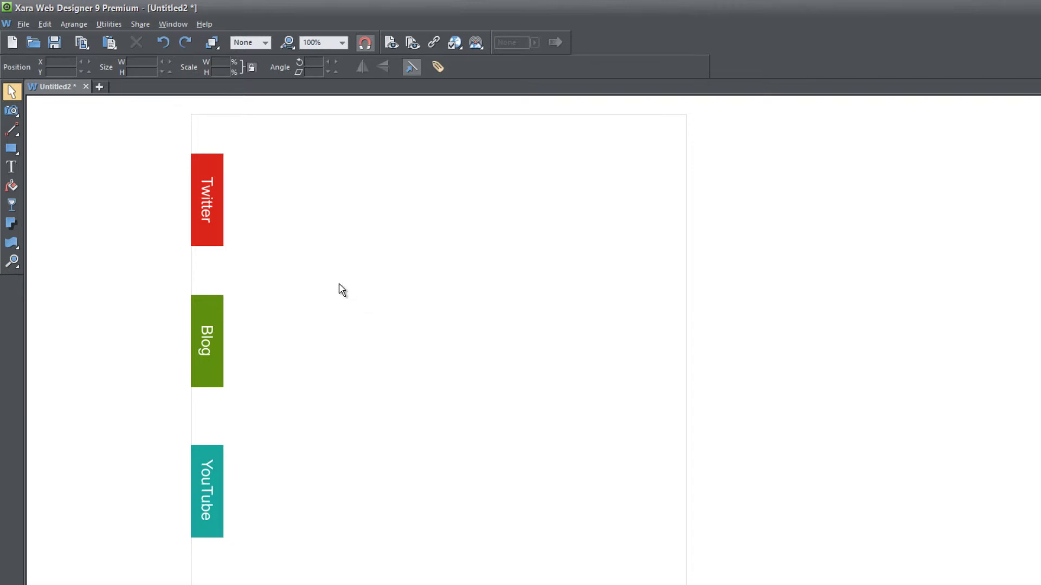
{"action": "left_click", "coordinate": [210, 205]}
{"action": "key", "text": "ctrl+shift+e"}
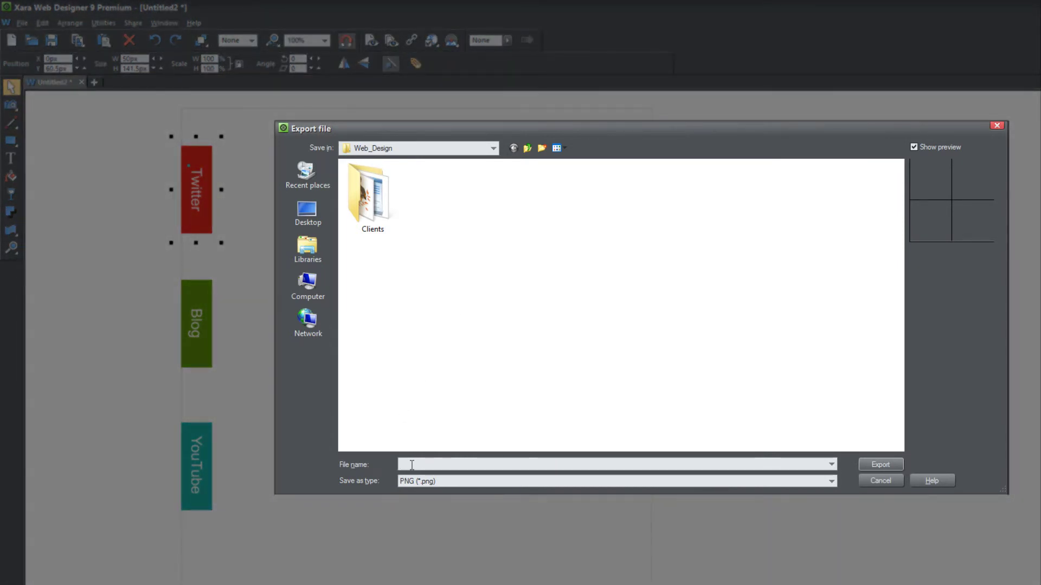
{"action": "type", "text": "twitter"}
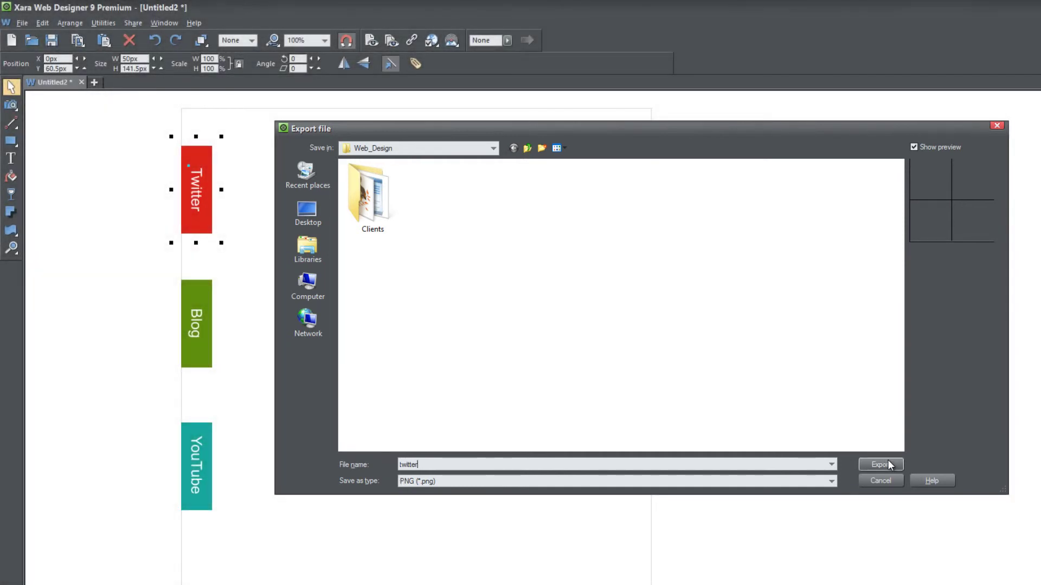
{"action": "left_click", "coordinate": [885, 459]}
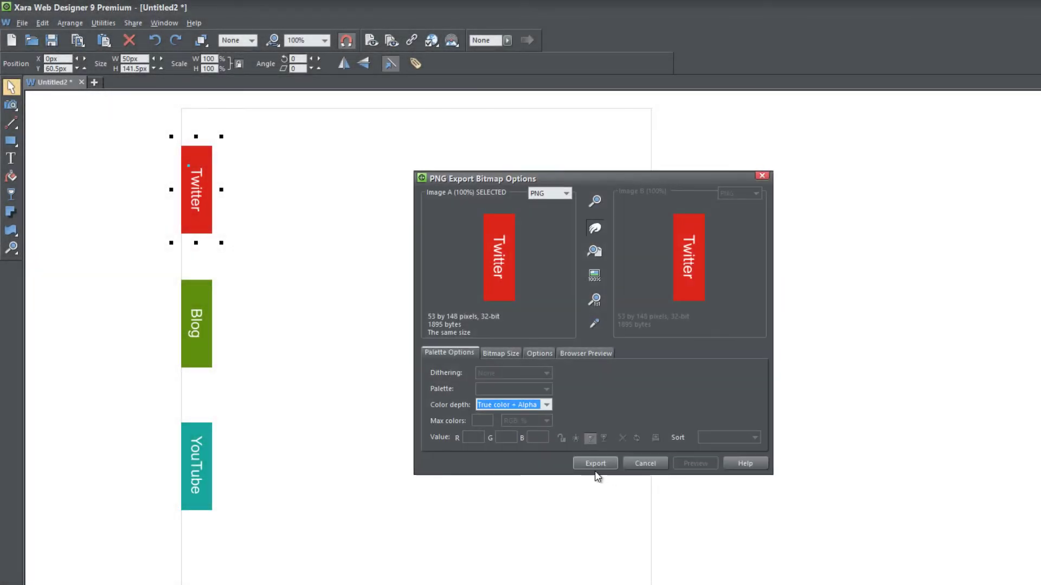
{"action": "left_click", "coordinate": [596, 464]}
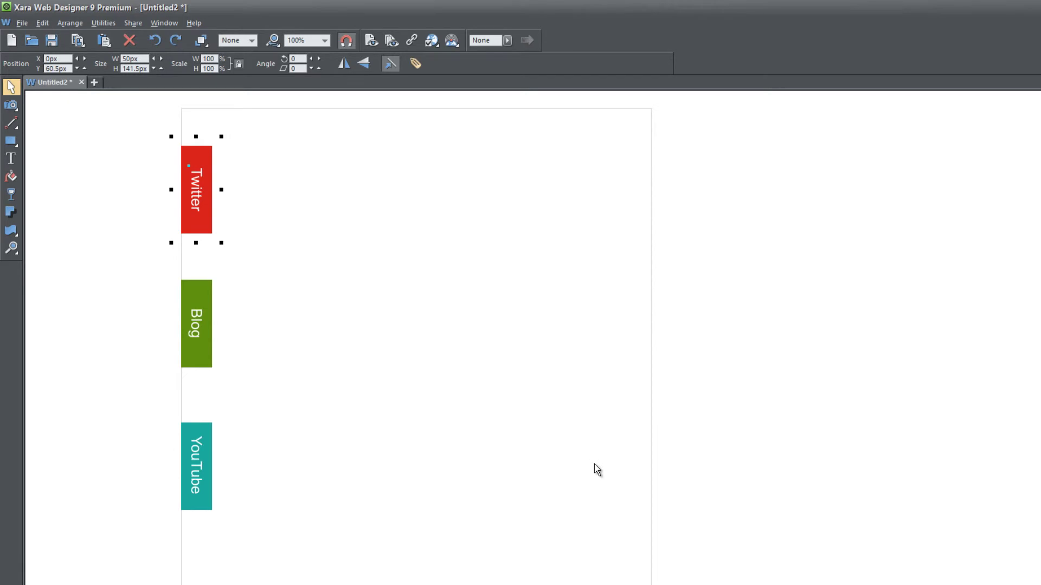
Export the selected Blog button as blog.png in Web_Design with the PNG options
{"action": "left_click", "coordinate": [202, 321]}
{"action": "key", "text": "ctrl+shift+e"}
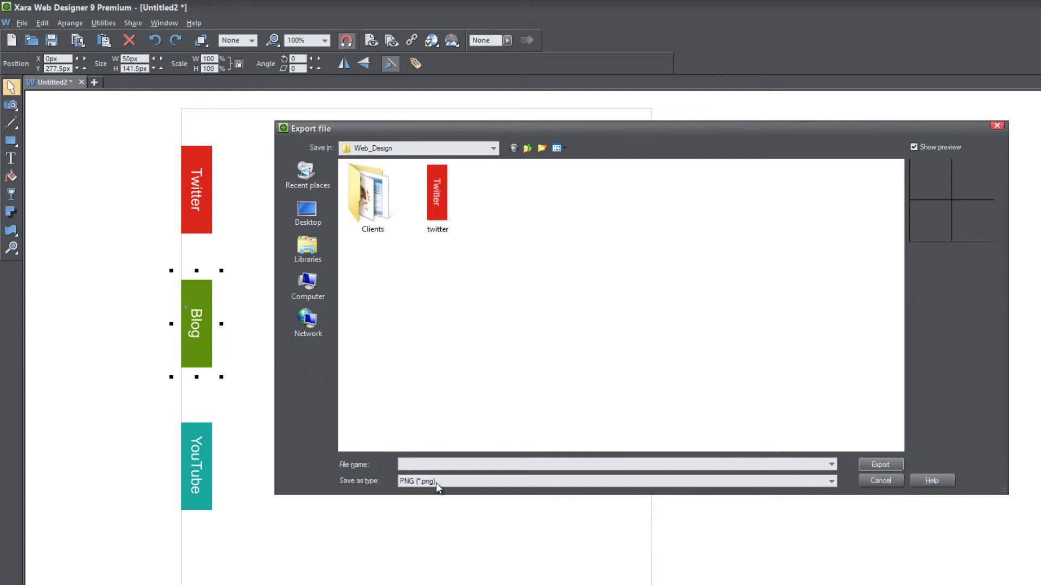
{"action": "type", "text": "blog"}
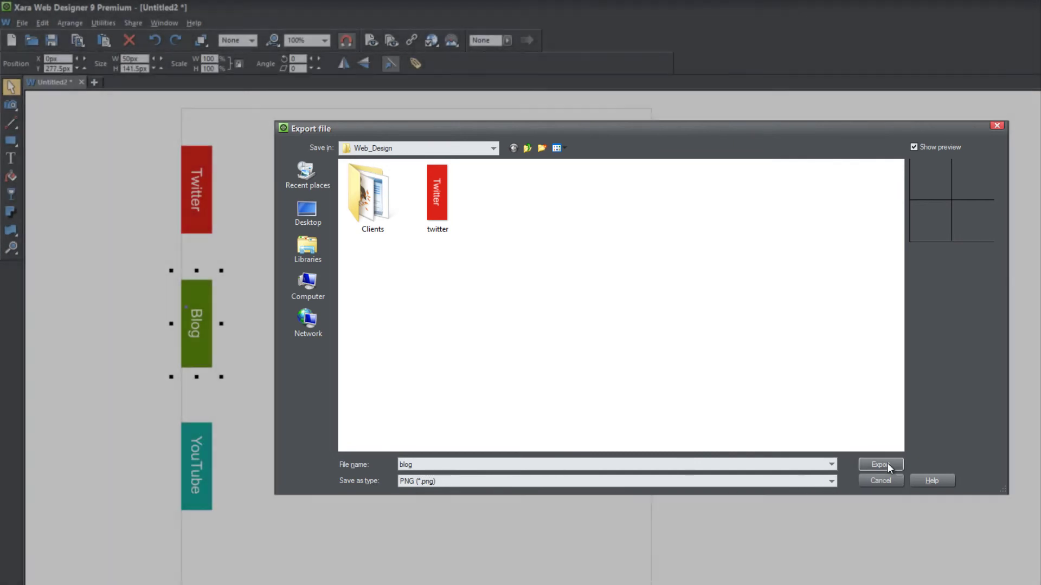
{"action": "left_click", "coordinate": [880, 464]}
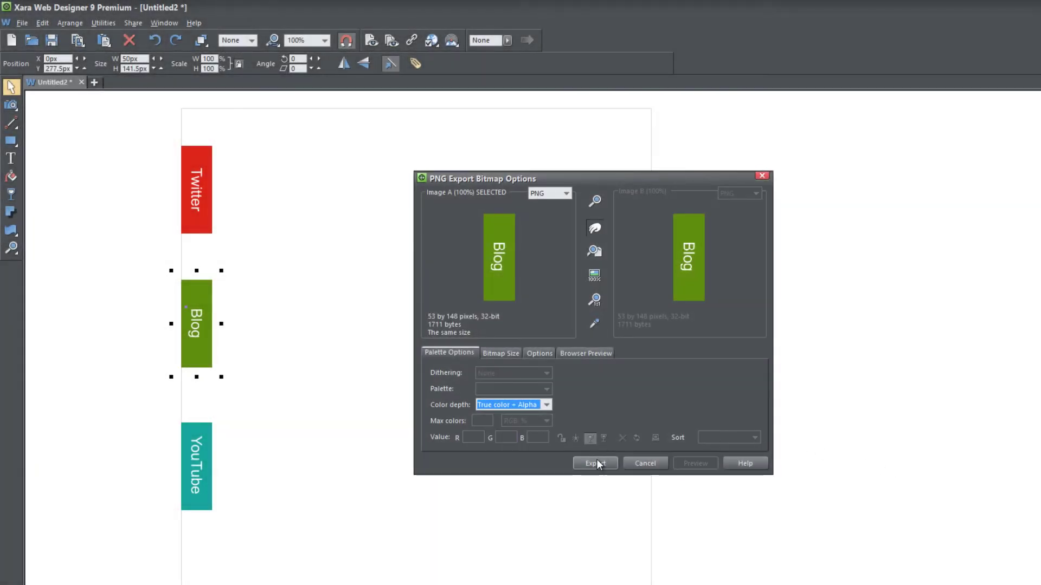
{"action": "left_click", "coordinate": [597, 464]}
{"action": "left_click", "coordinate": [348, 395]}
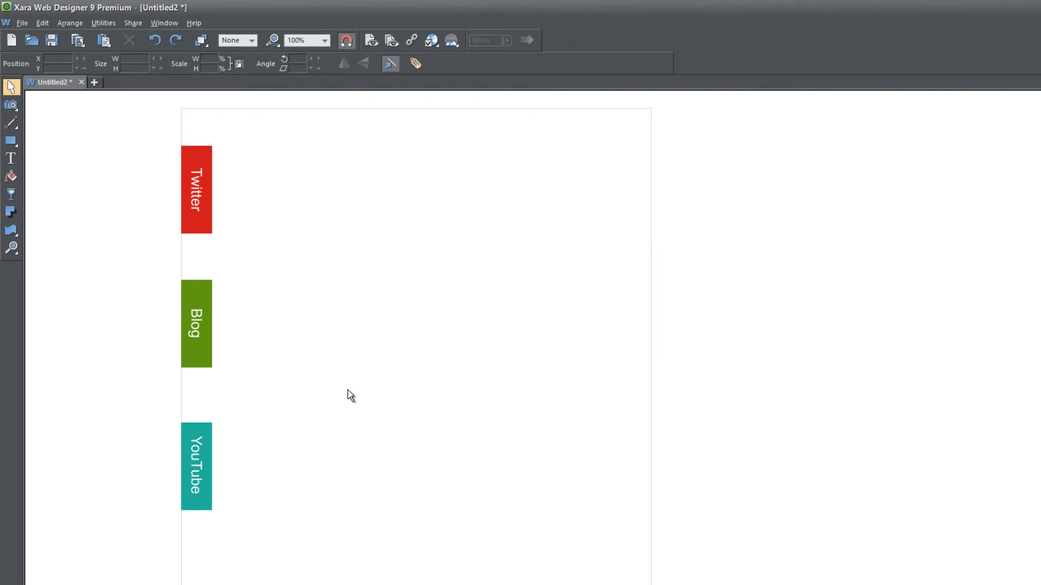
Export the teal YouTube button as a PNG file named 'youtube' into Web_Design
{"action": "left_click", "coordinate": [207, 454]}
{"action": "key", "text": "ctrl+shift+e"}
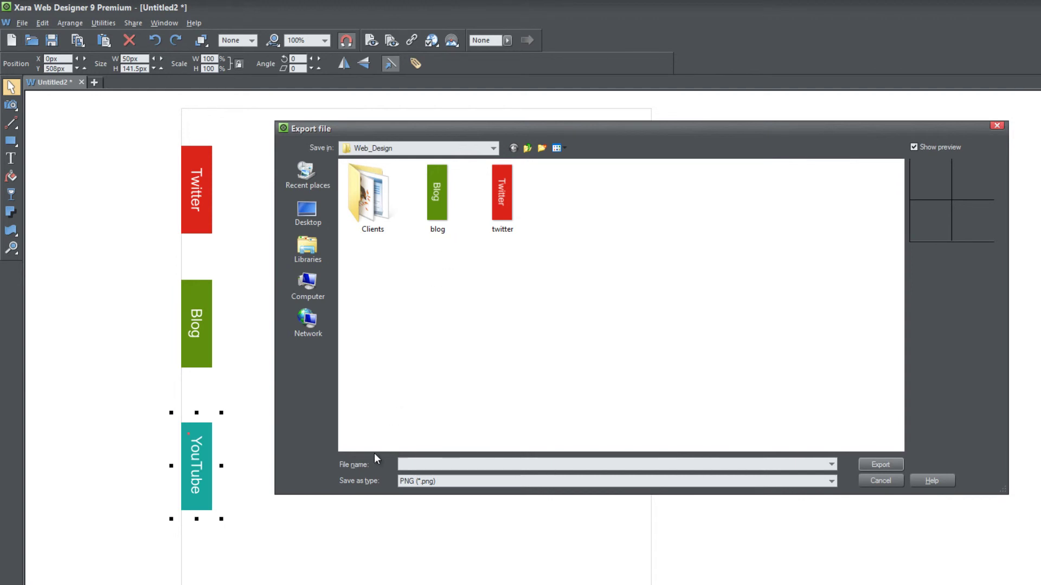
{"action": "type", "text": "youtube"}
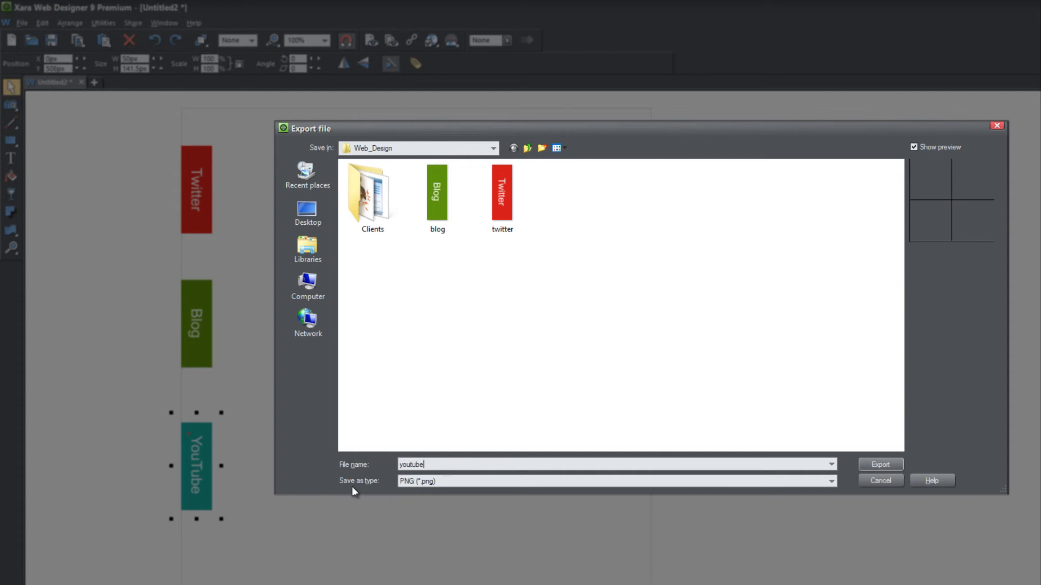
{"action": "left_click", "coordinate": [881, 466]}
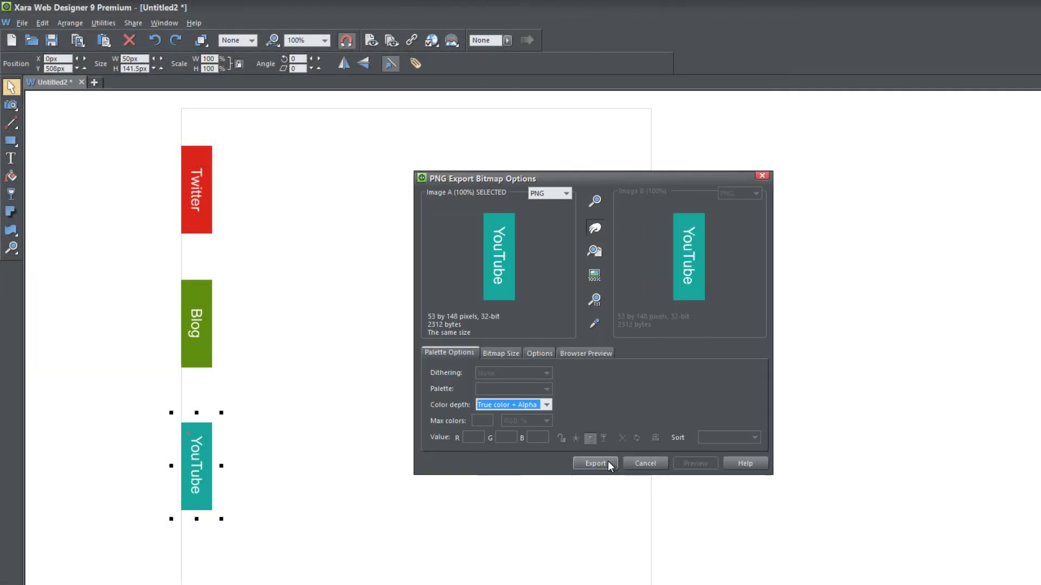
{"action": "left_click", "coordinate": [610, 465]}
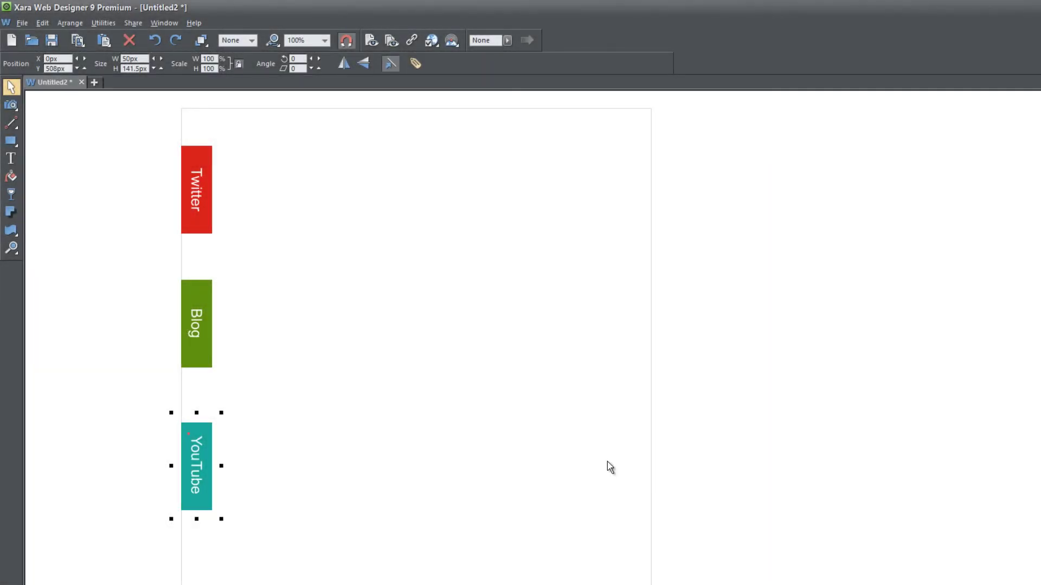
Delete the Twitter, Blog and YouTube buttons, then close Untitled2 and discard its changes
{"action": "left_click", "coordinate": [364, 366]}
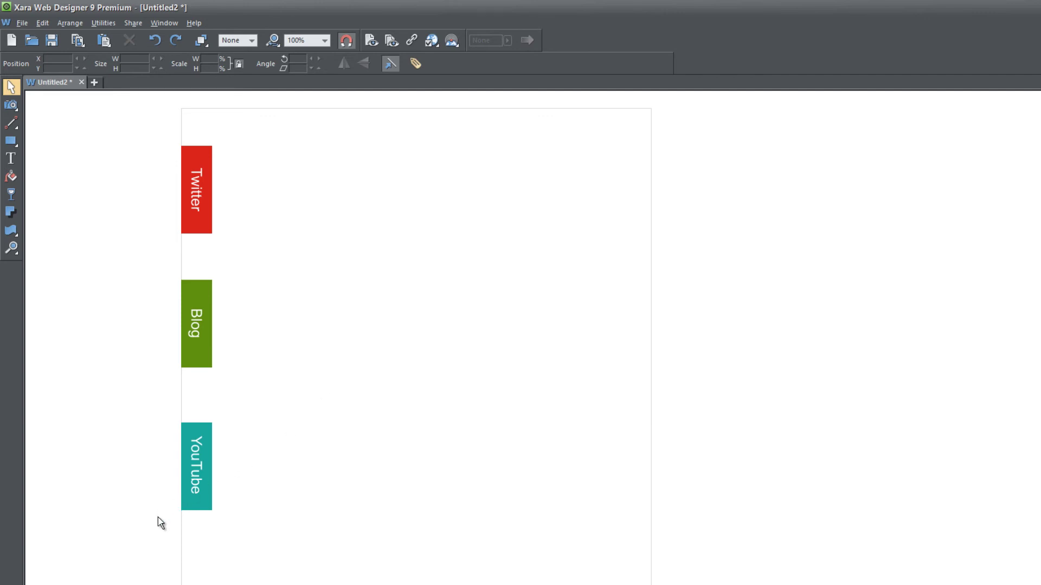
{"action": "left_click_drag", "start_coordinate": [158, 517], "coordinate": [300, 130]}
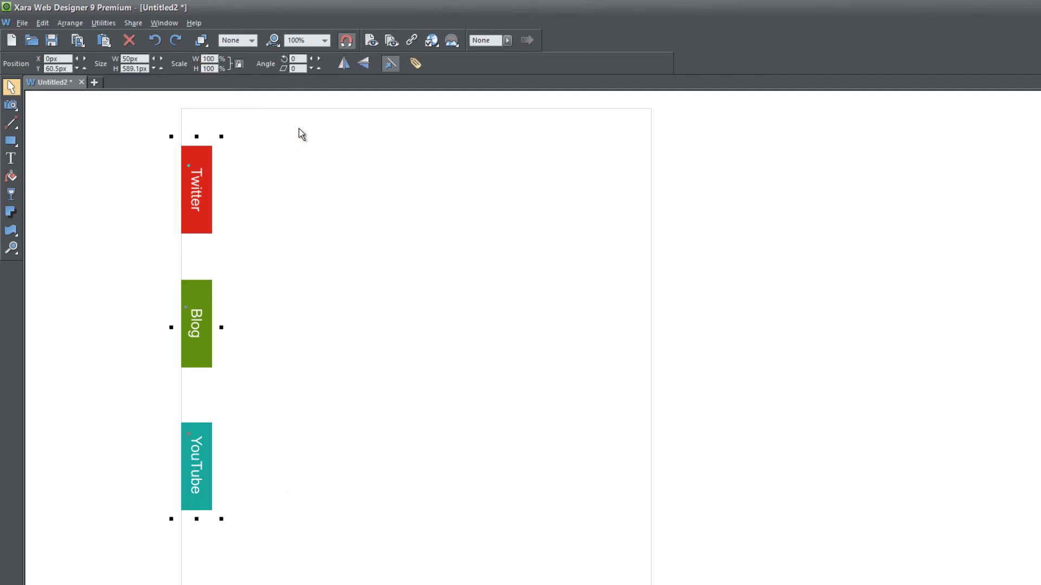
{"action": "key", "text": "Delete"}
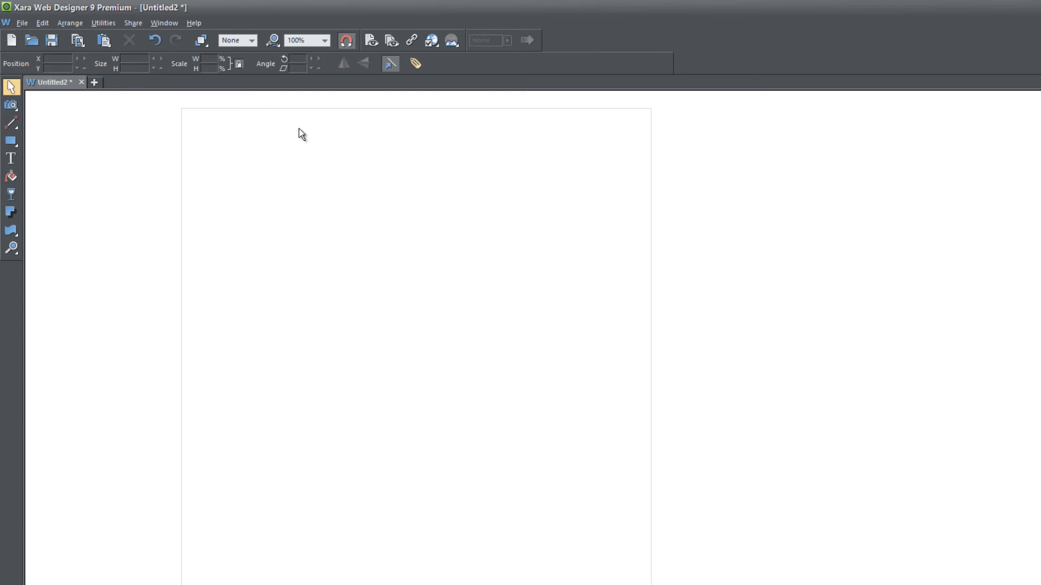
{"action": "left_click", "coordinate": [82, 82]}
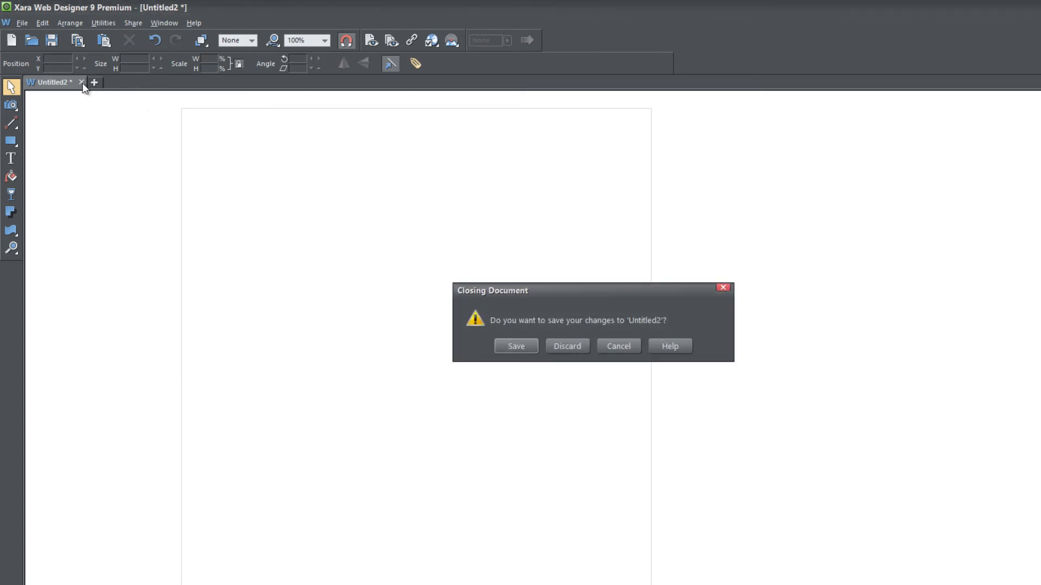
{"action": "left_click", "coordinate": [559, 349]}
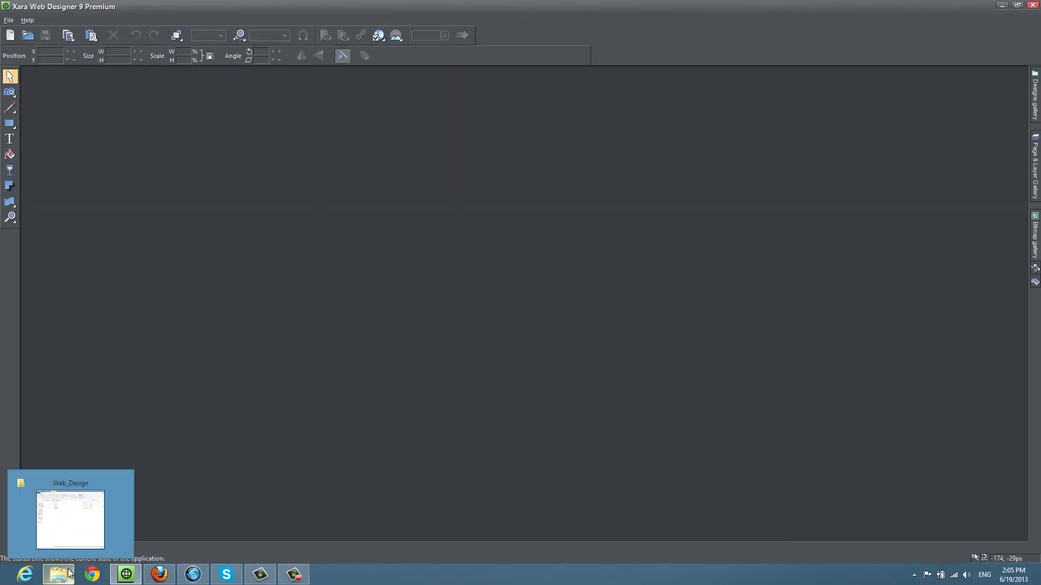
Open the Web_Design folder in File Explorer and inspect the blog and youtube PNG files
{"action": "left_click", "coordinate": [69, 573]}
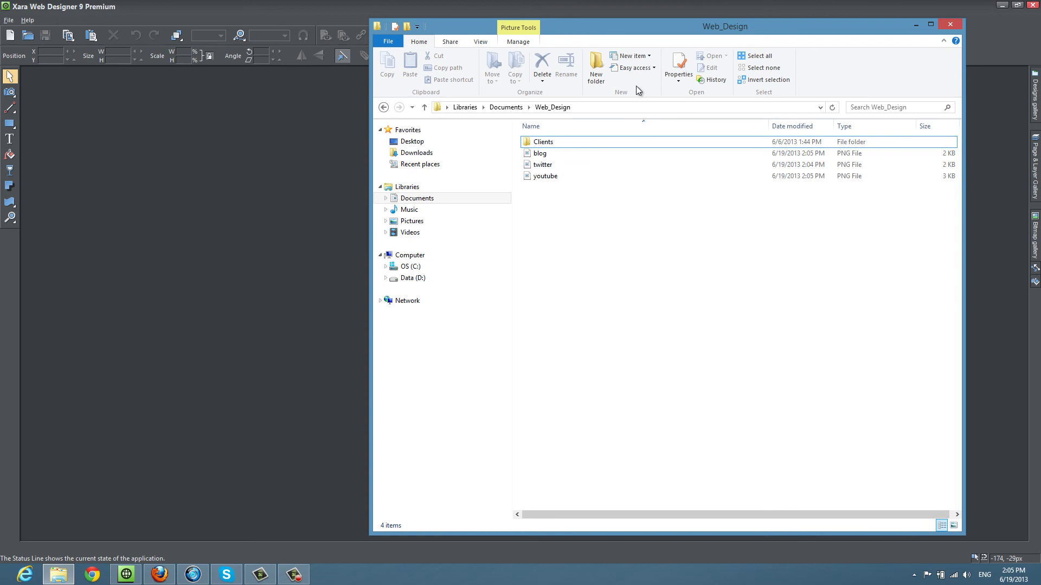
{"action": "left_click", "coordinate": [540, 153]}
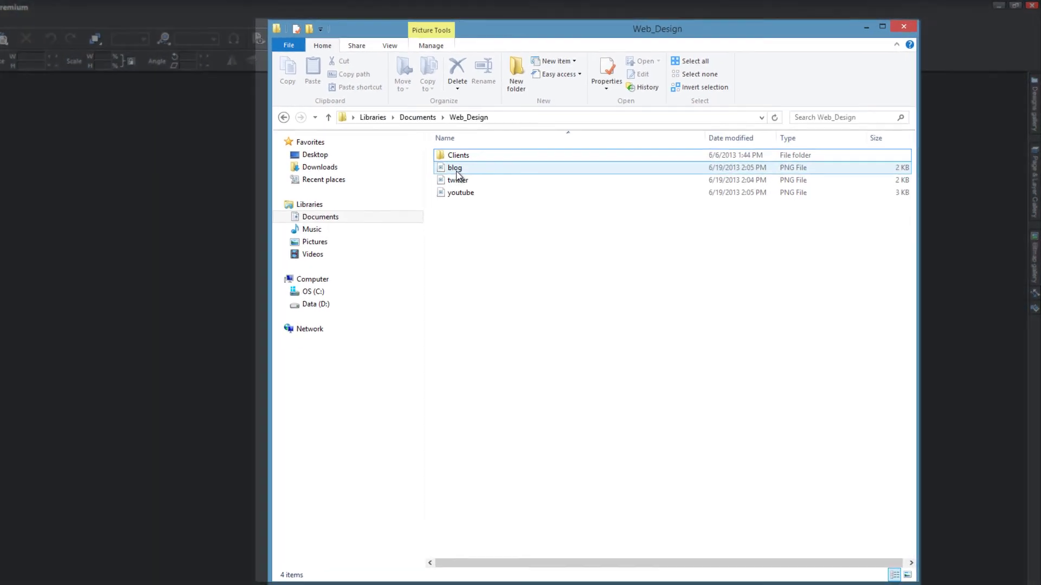
{"action": "left_click", "coordinate": [545, 174], "text": "ctrl"}
{"action": "left_click", "coordinate": [464, 200]}
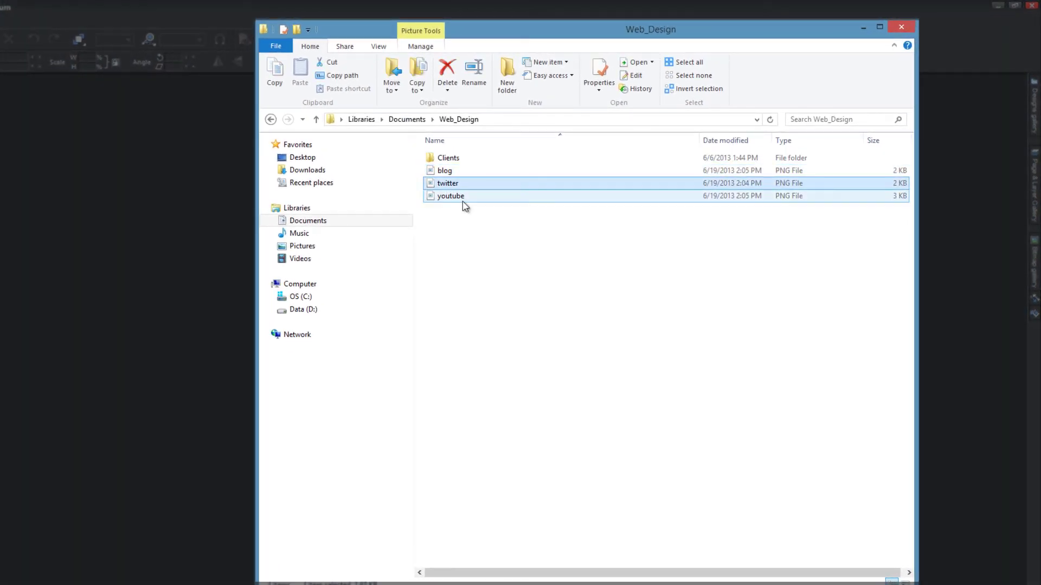